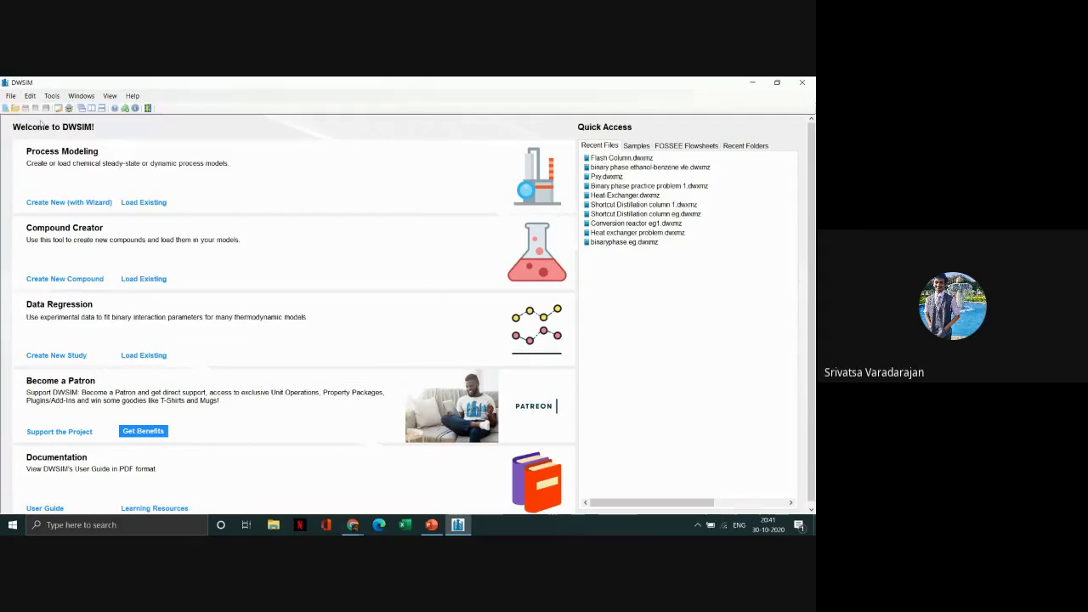
Create a new process simulation with the configuration wizard and add Methanol to its compounds
left_click(96, 164)
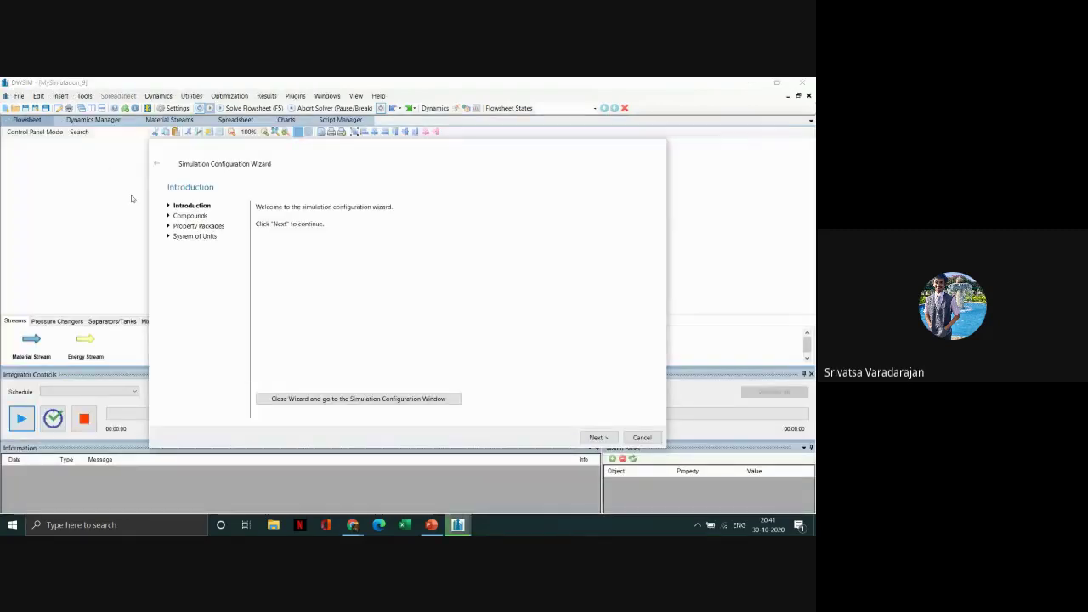
left_click(599, 438)
left_click(290, 228)
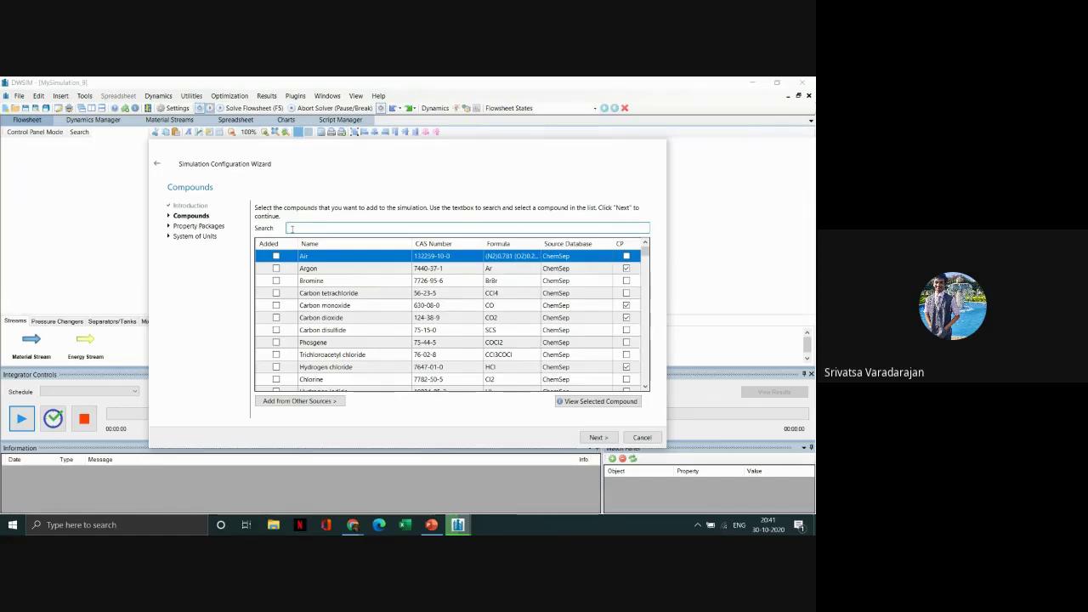
type("Mehtanol")
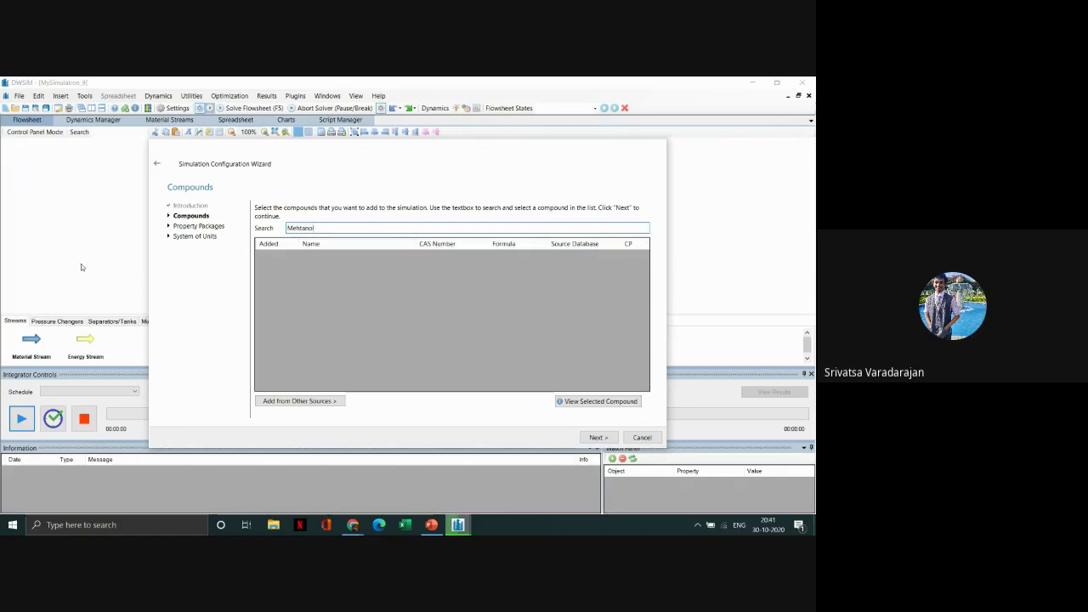
key("BackSpace")
key("BackSpace")
key("BackSpace")
key("BackSpace")
key("BackSpace")
key("BackSpace")
type("th")
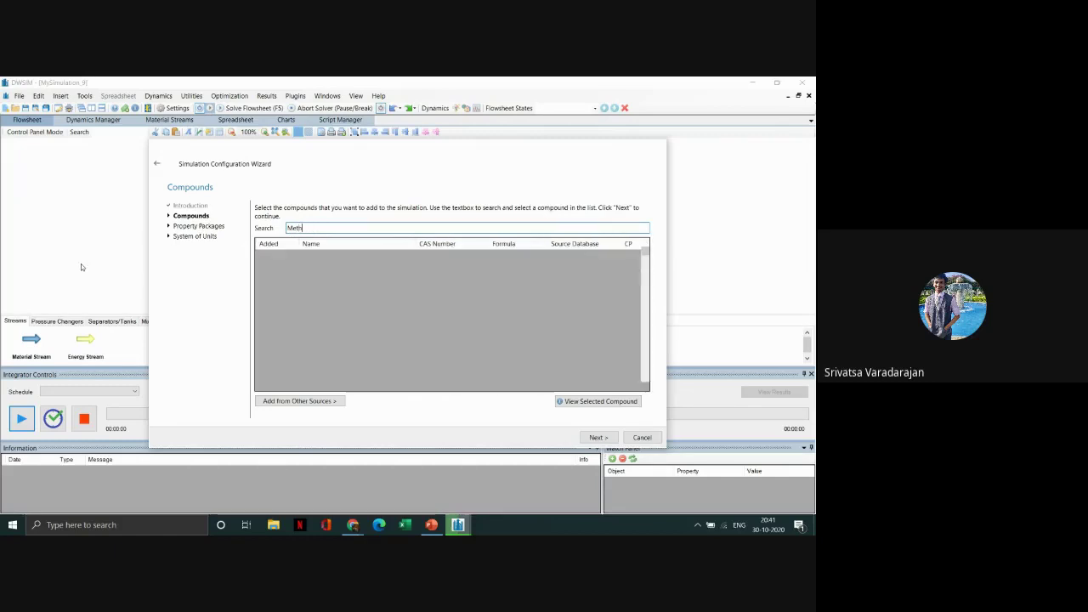
type("anol")
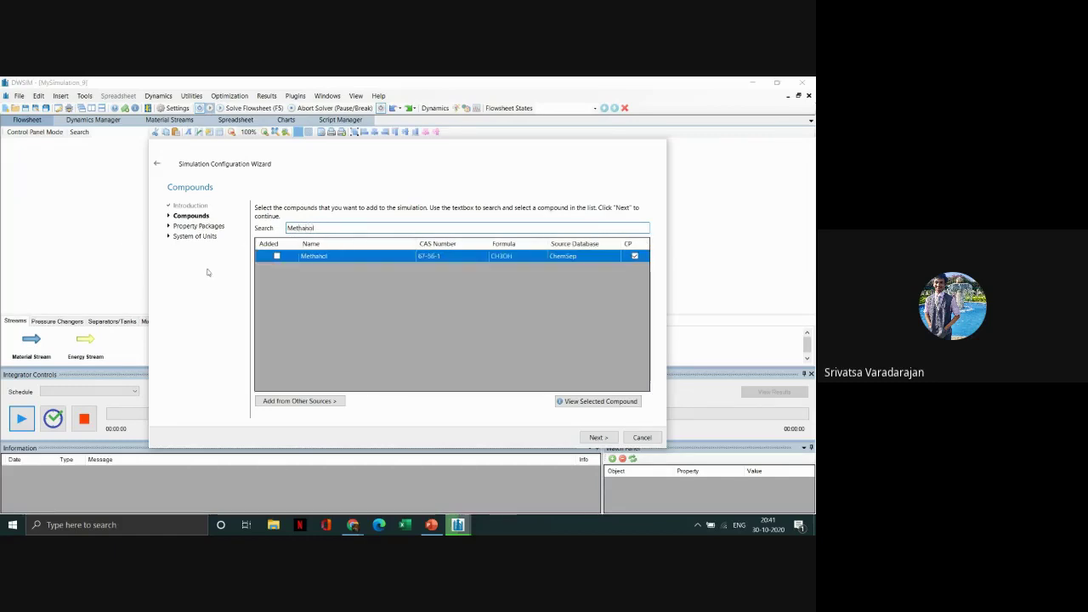
left_click(276, 256)
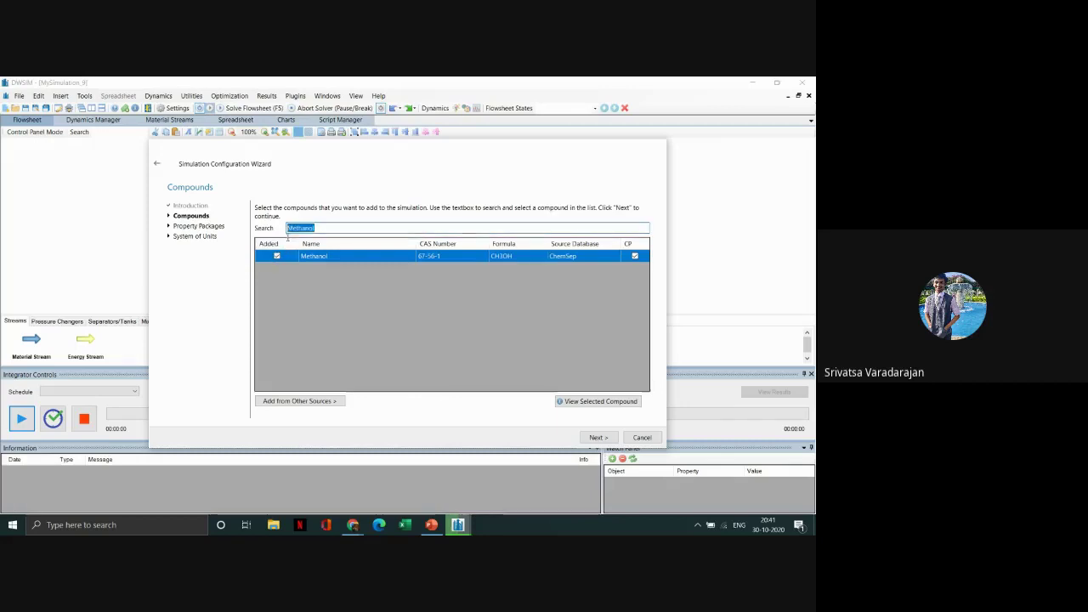
Search for Ethanol and add it to the simulation's compounds
key("BackSpace")
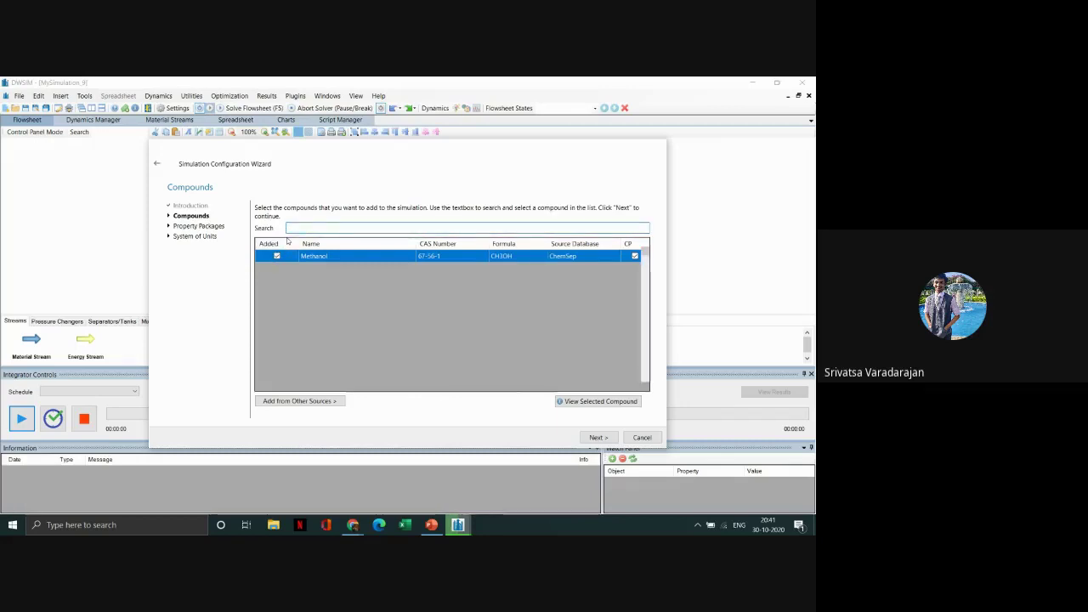
type("W")
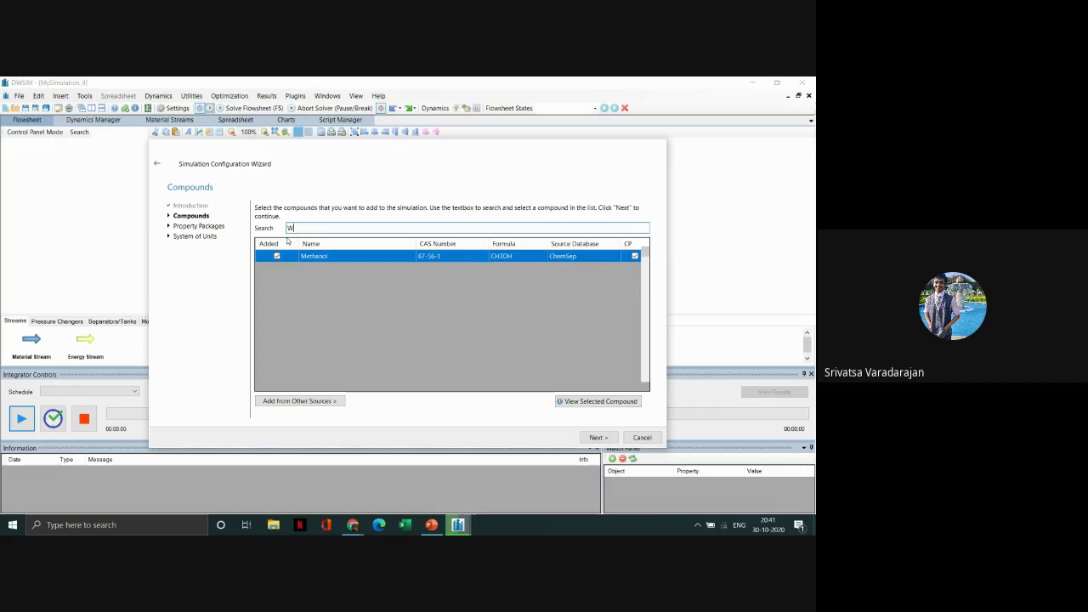
key("BackSpace")
type("Ethanol")
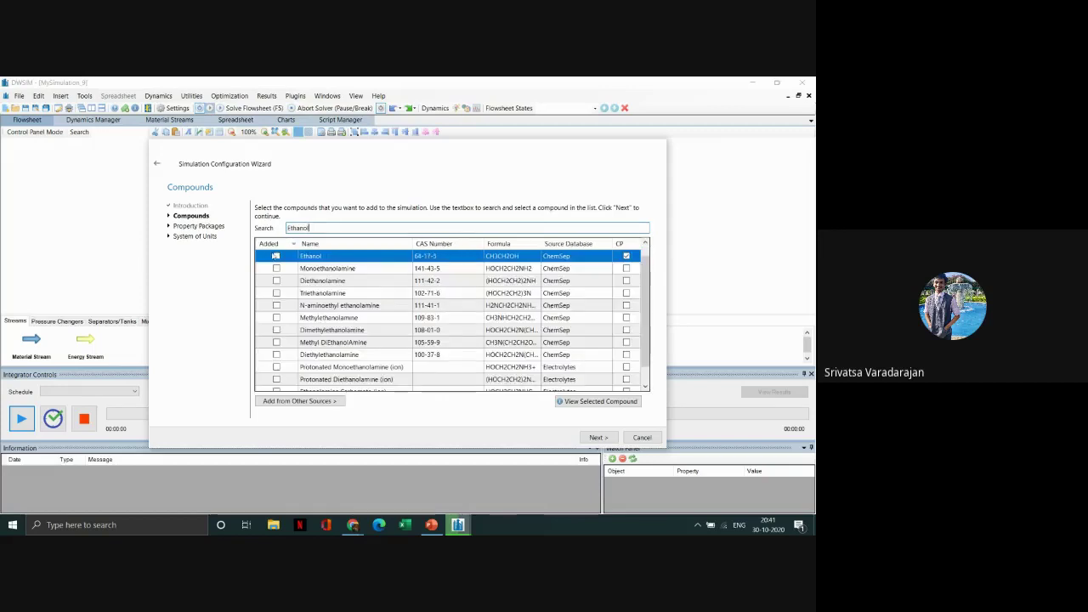
left_click(275, 256)
Search the compound list for "propan" and add 1-propanol to the simulation
key("BackSpace")
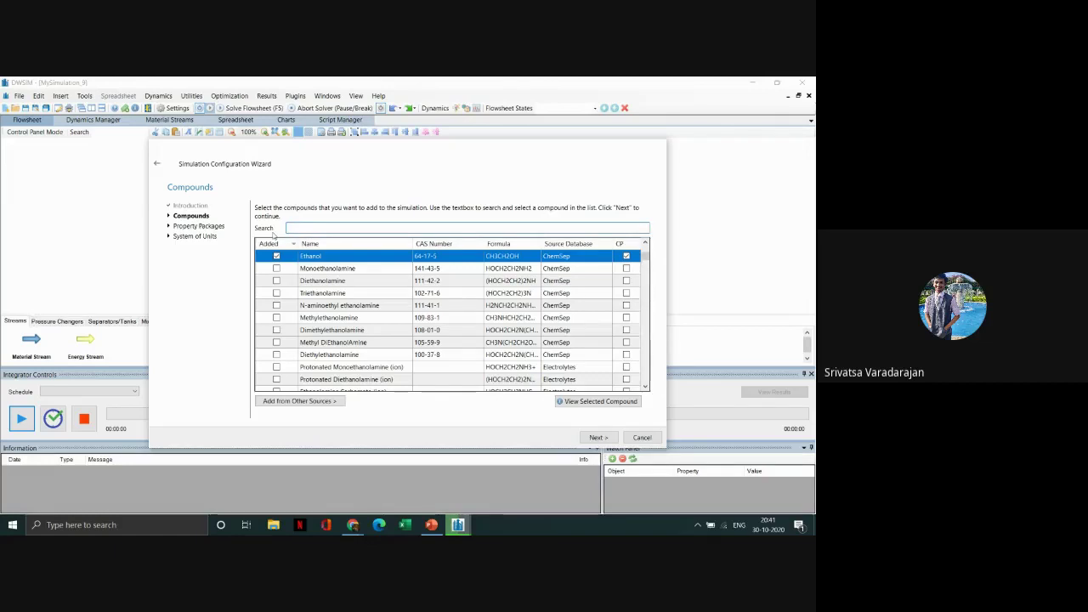
type("propan")
left_click(276, 281)
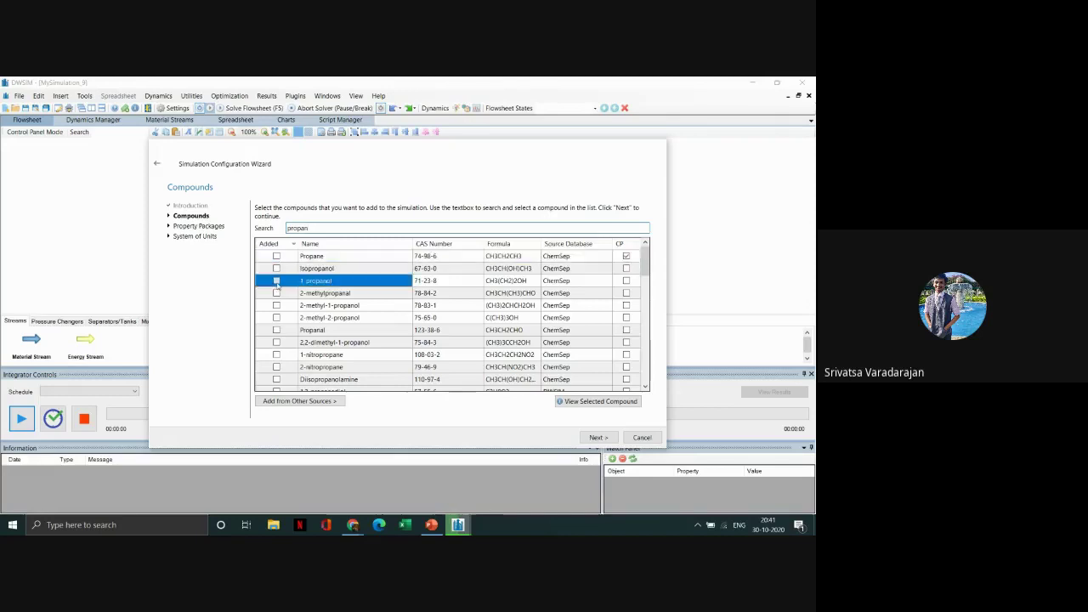
Add Raoult's Law as the simulation's property package and continue to the system of units
left_click(597, 438)
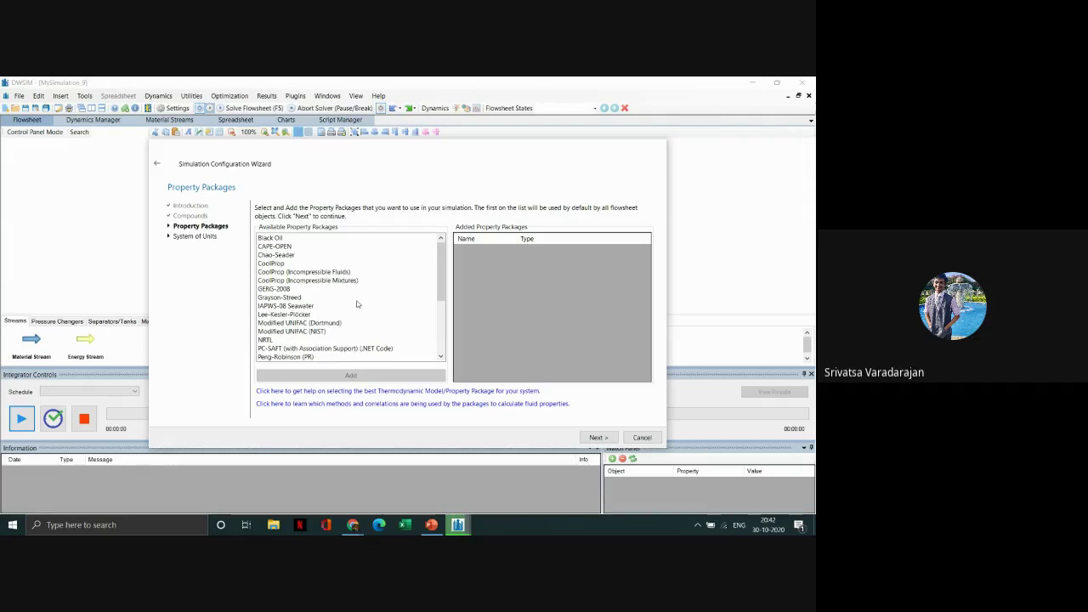
scroll(355, 314, "down", 5)
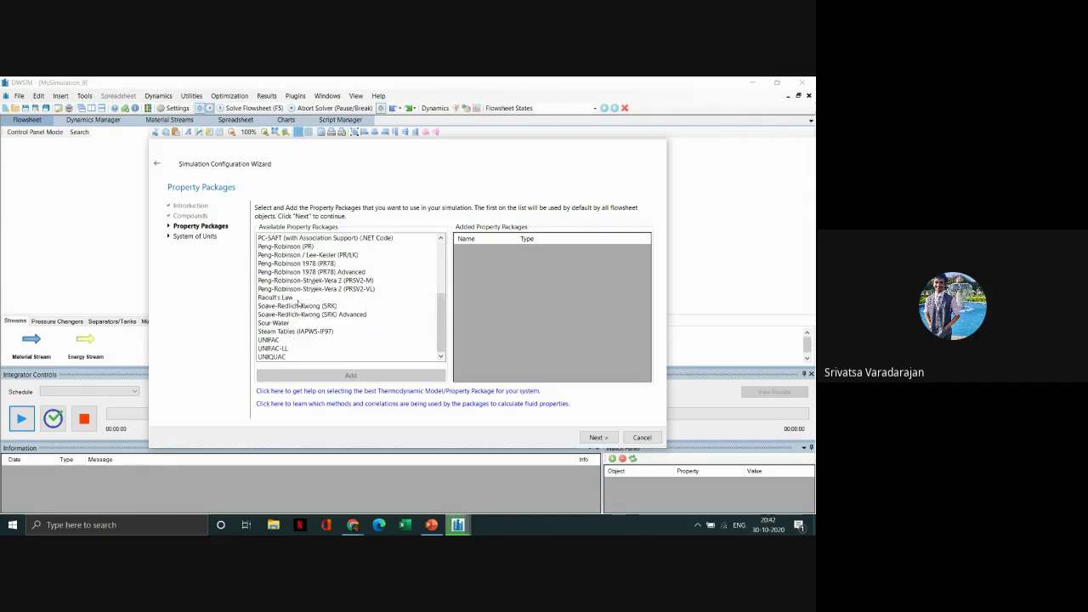
left_click(294, 297)
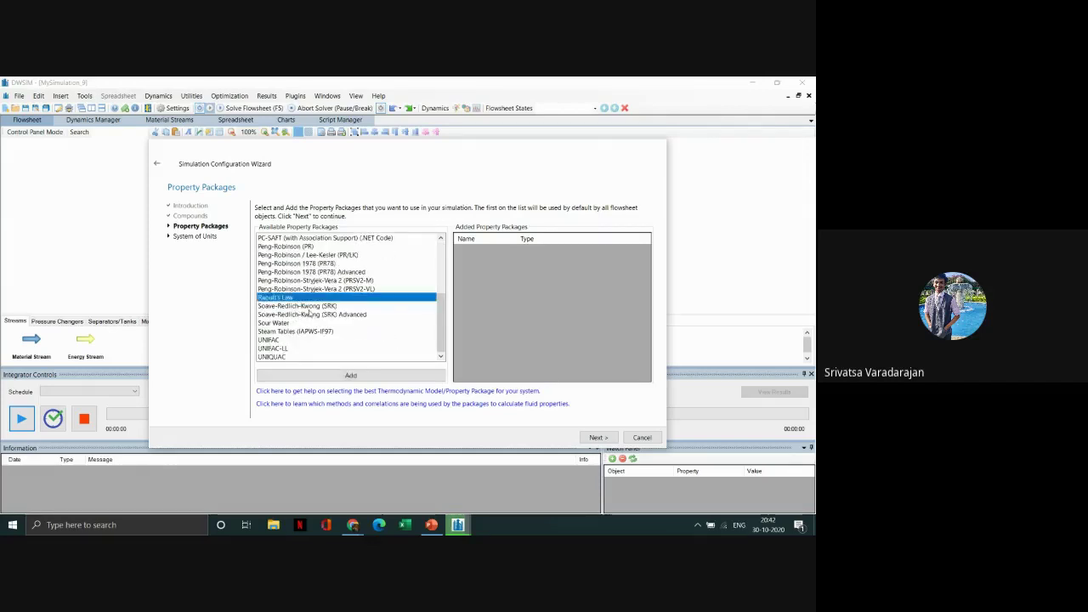
left_click(348, 376)
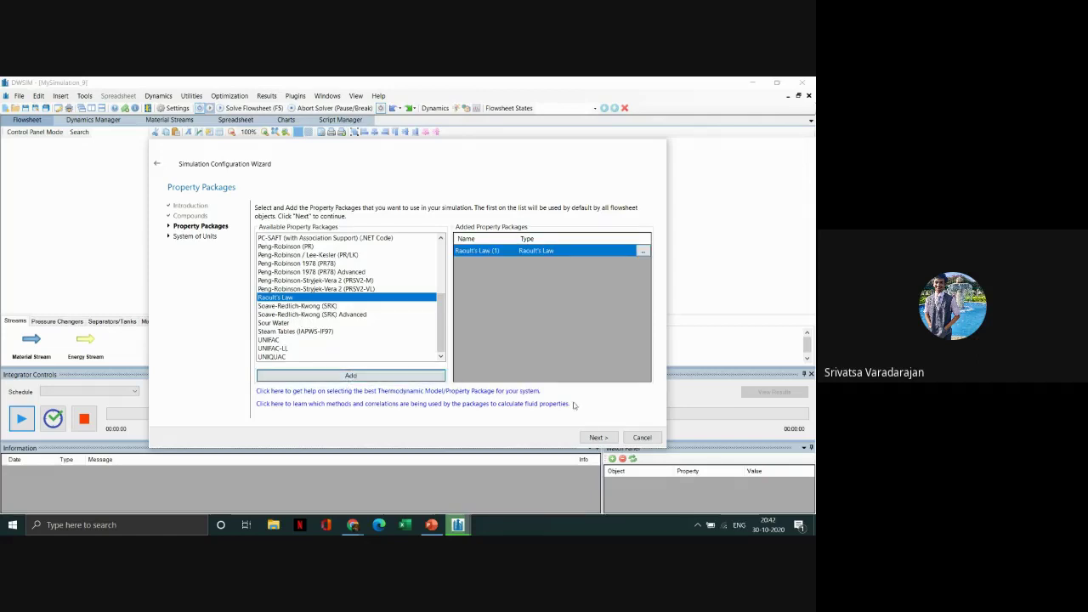
left_click(597, 435)
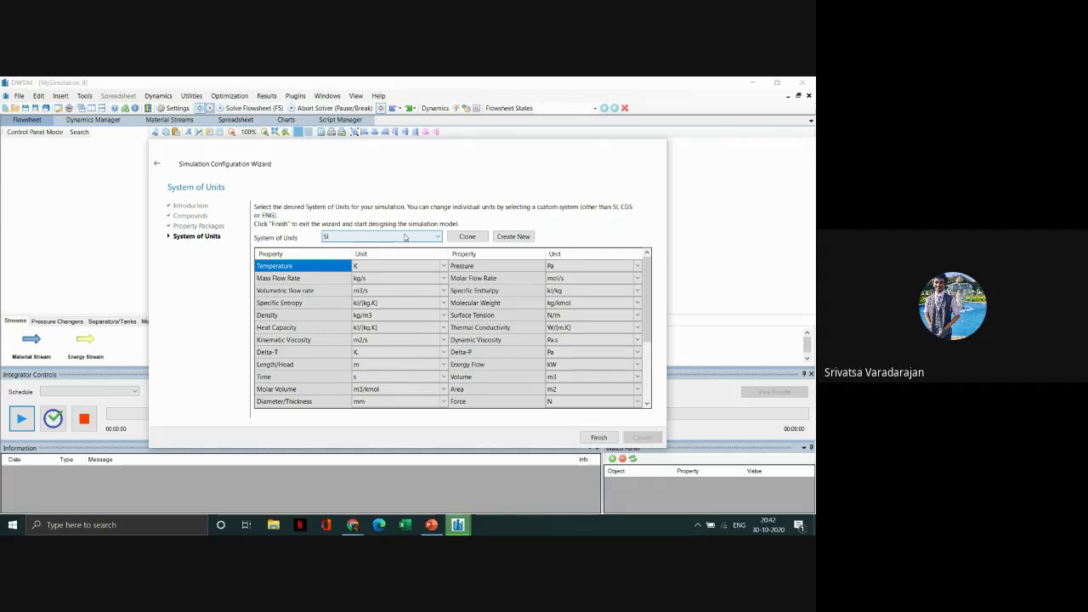
Try the CGS, ENG and C1 unit systems in turn to compare their units
left_click(406, 238)
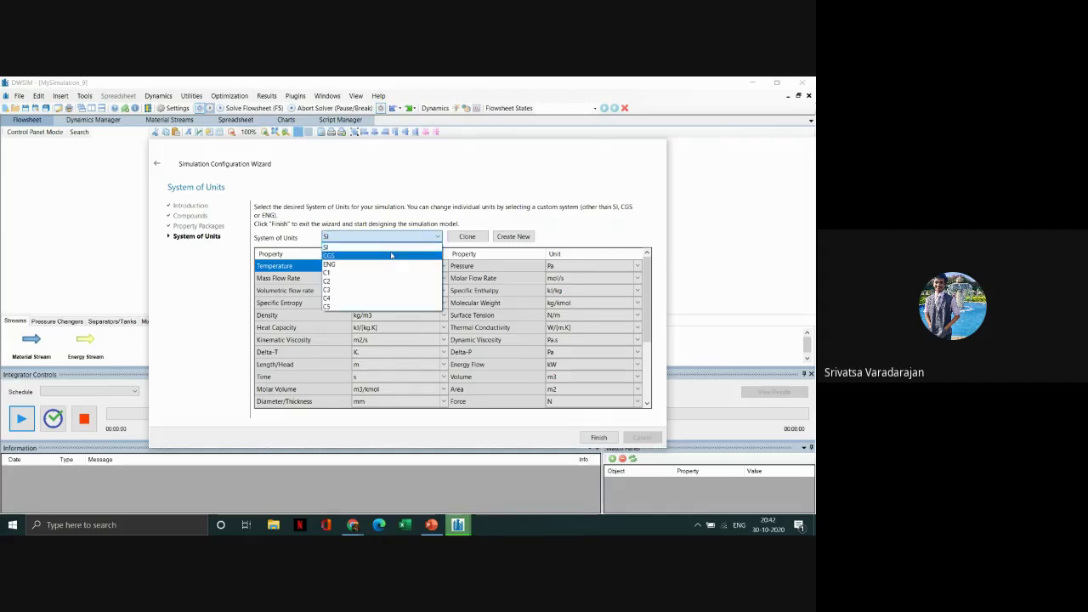
left_click(394, 255)
left_click(392, 236)
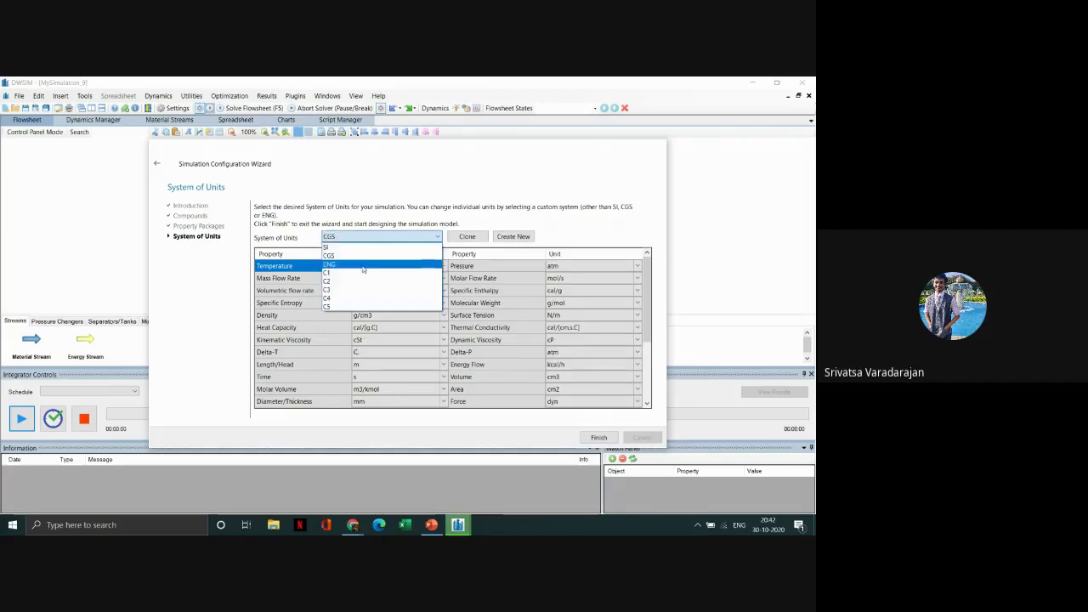
left_click(361, 267)
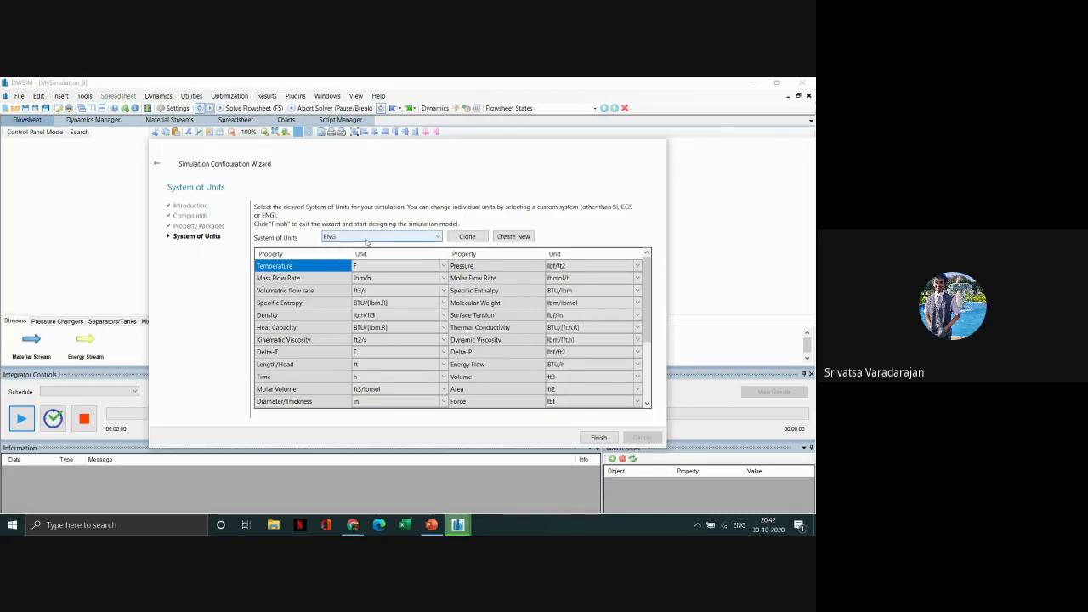
left_click(366, 237)
left_click(354, 273)
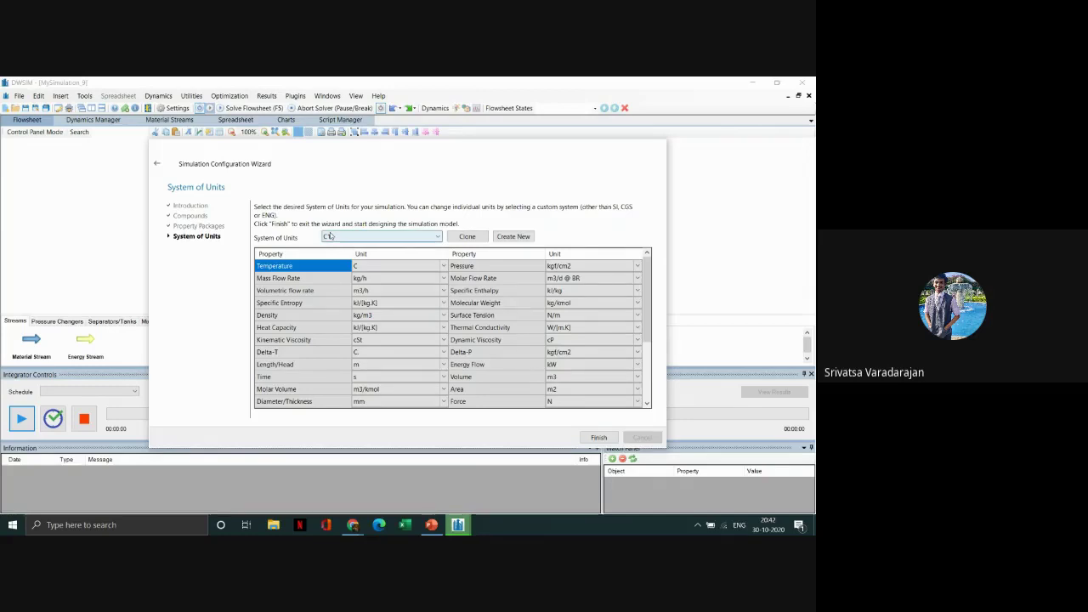
Set the system of units to C5 and finish the configuration wizard
left_click(329, 236)
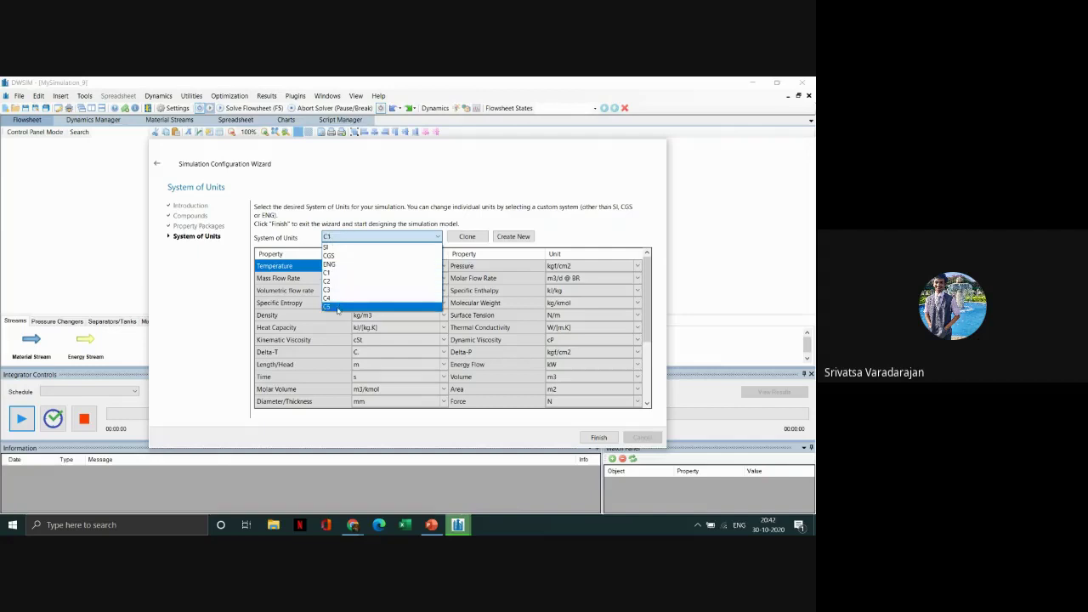
left_click(338, 306)
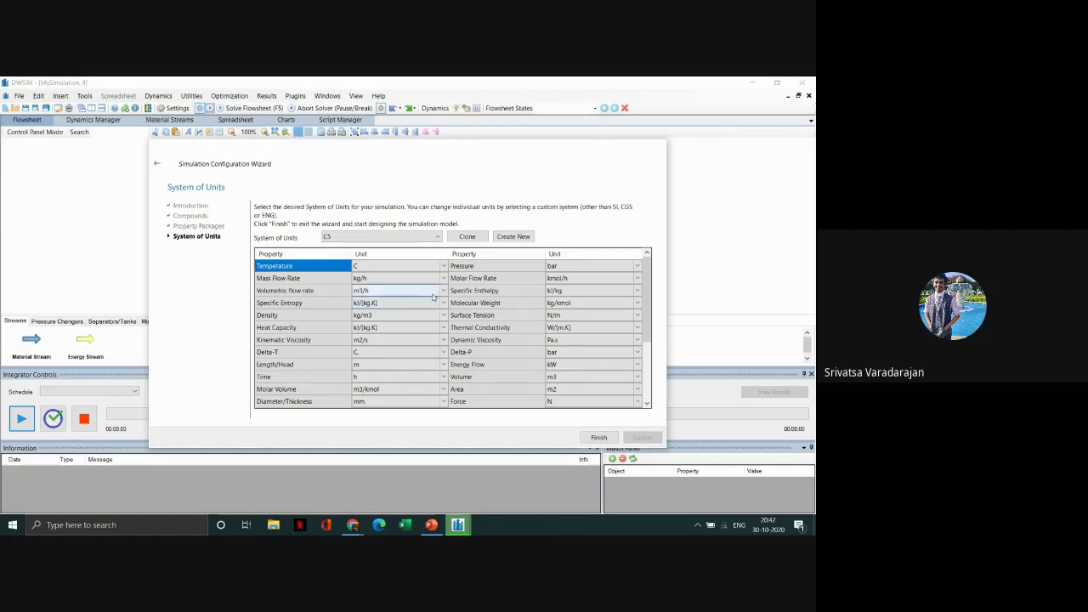
left_click(599, 438)
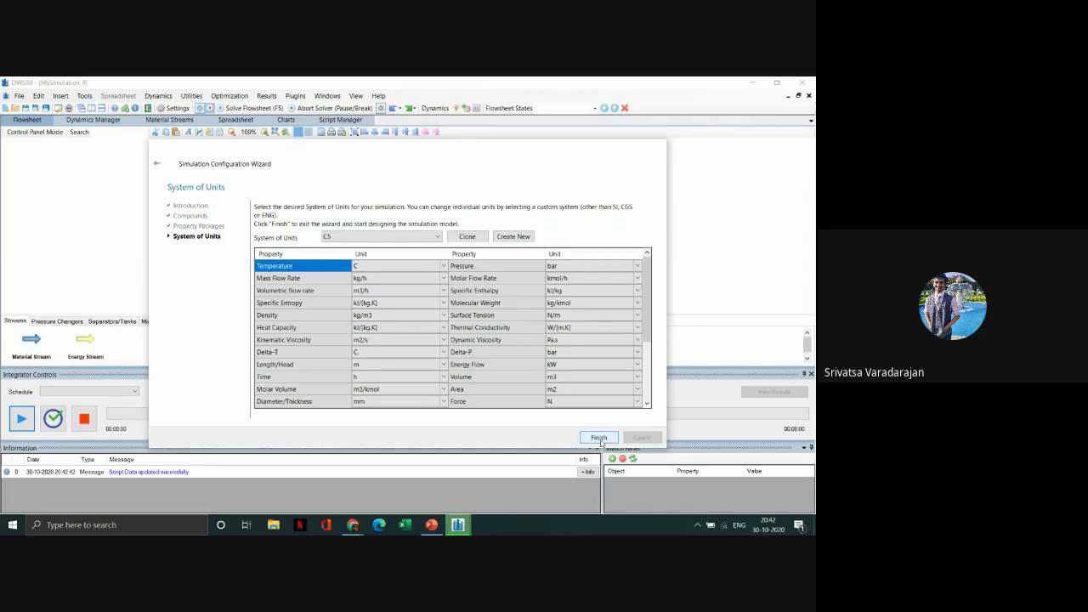
left_click(599, 438)
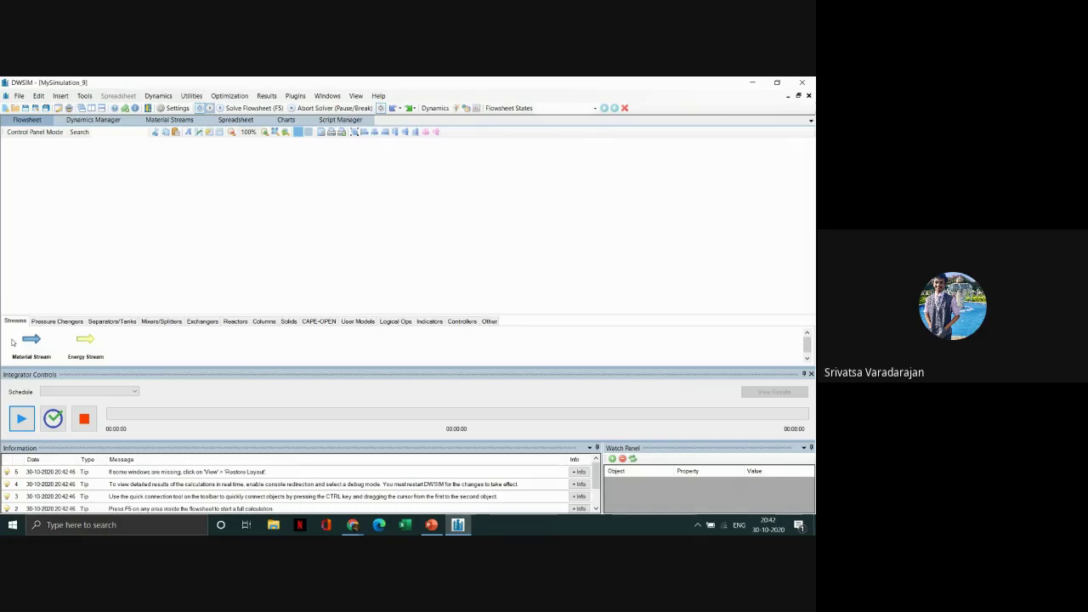
Place a material stream on the flowsheet and rename it Feed
left_click_drag(24, 342, 231, 208)
left_click(239, 217)
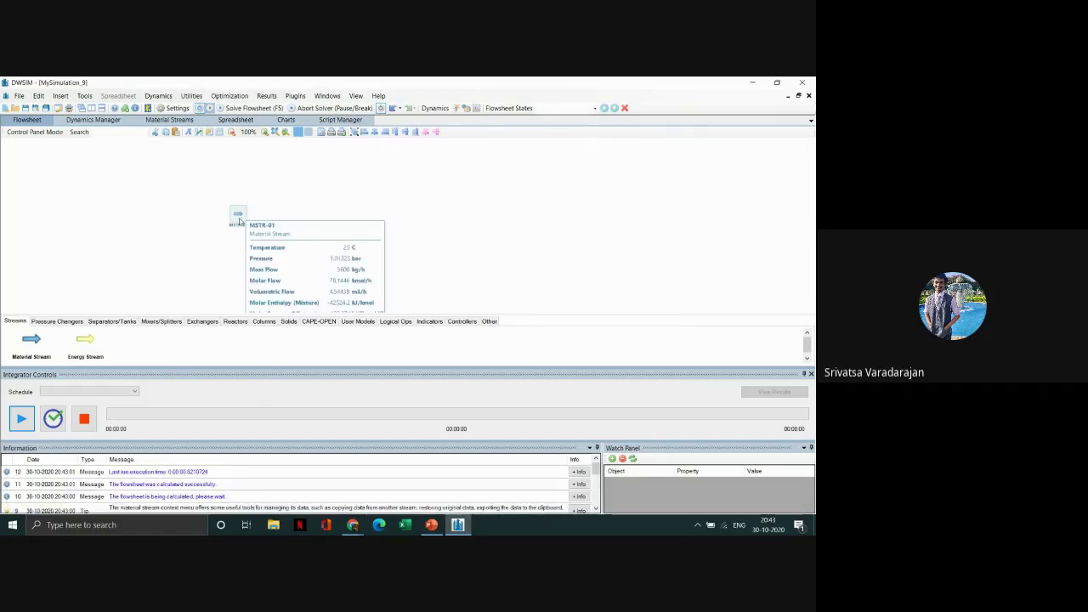
double_click(239, 219)
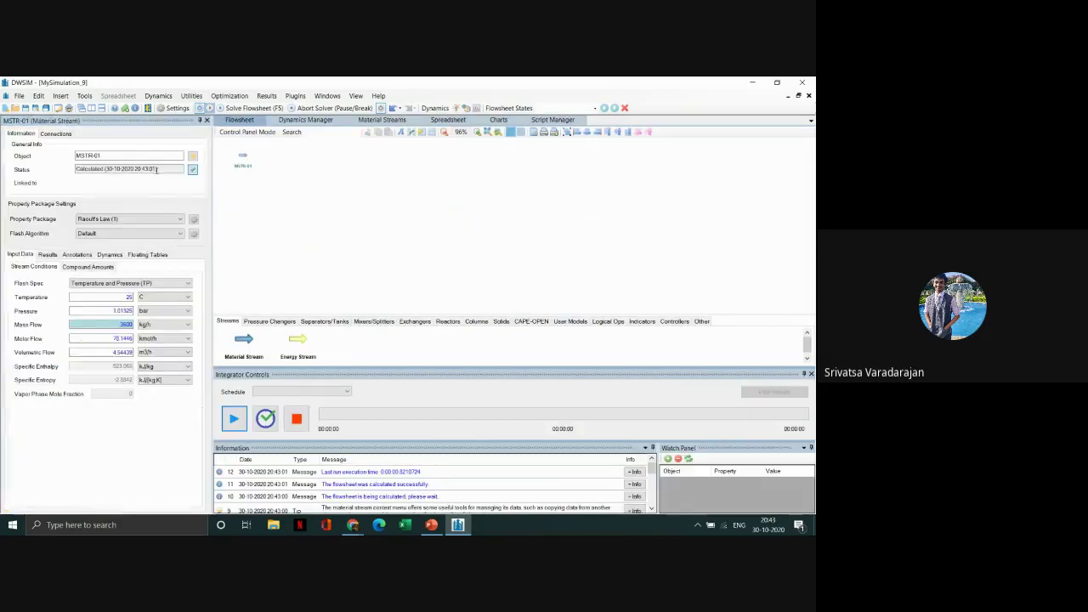
left_click_drag(142, 156, 58, 169)
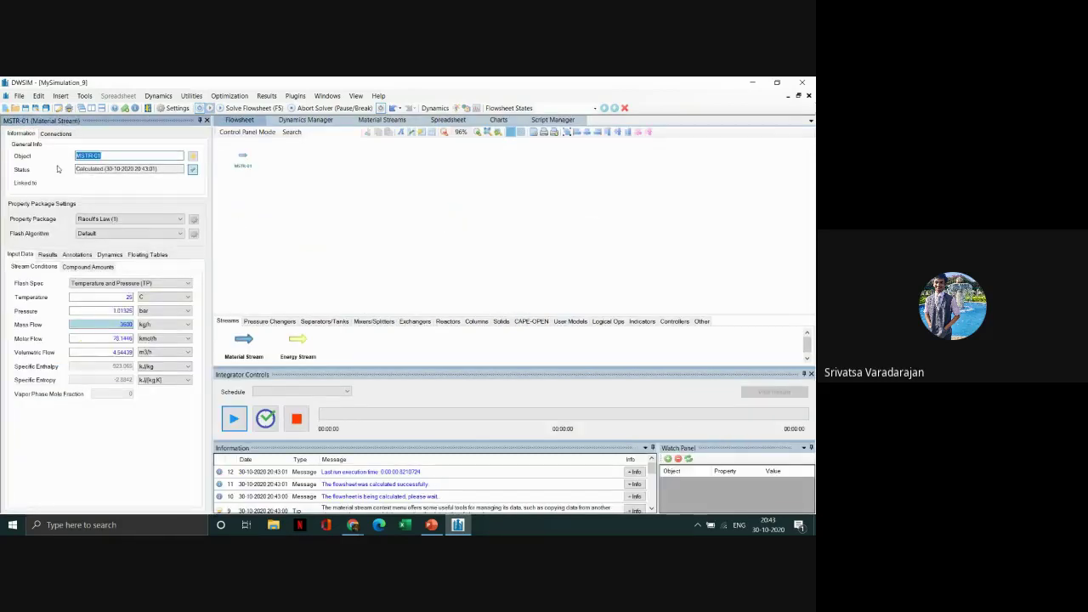
type("fe")
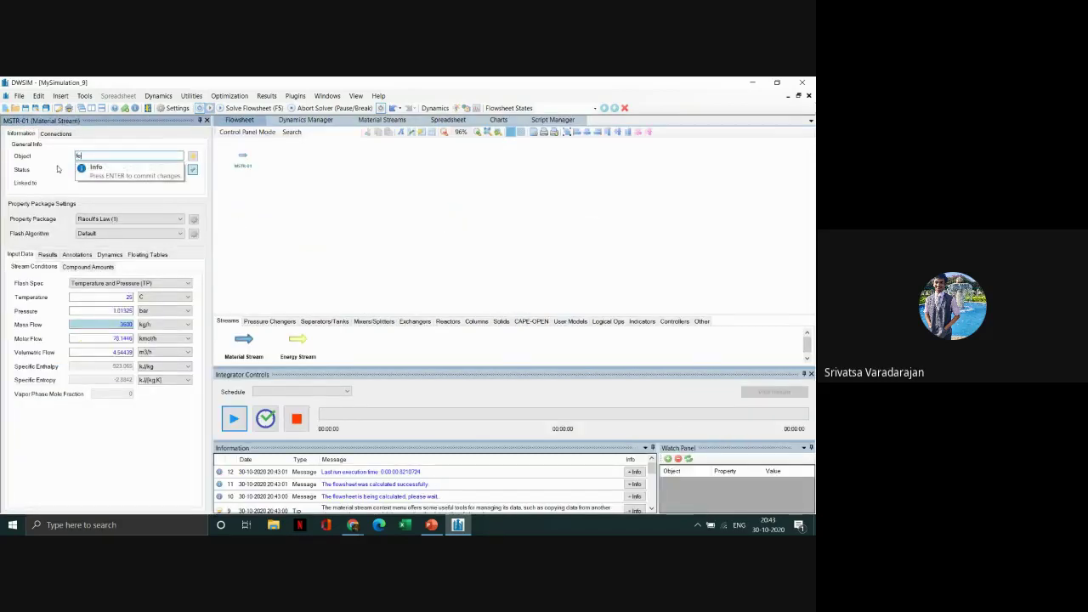
type("ed")
key("Return")
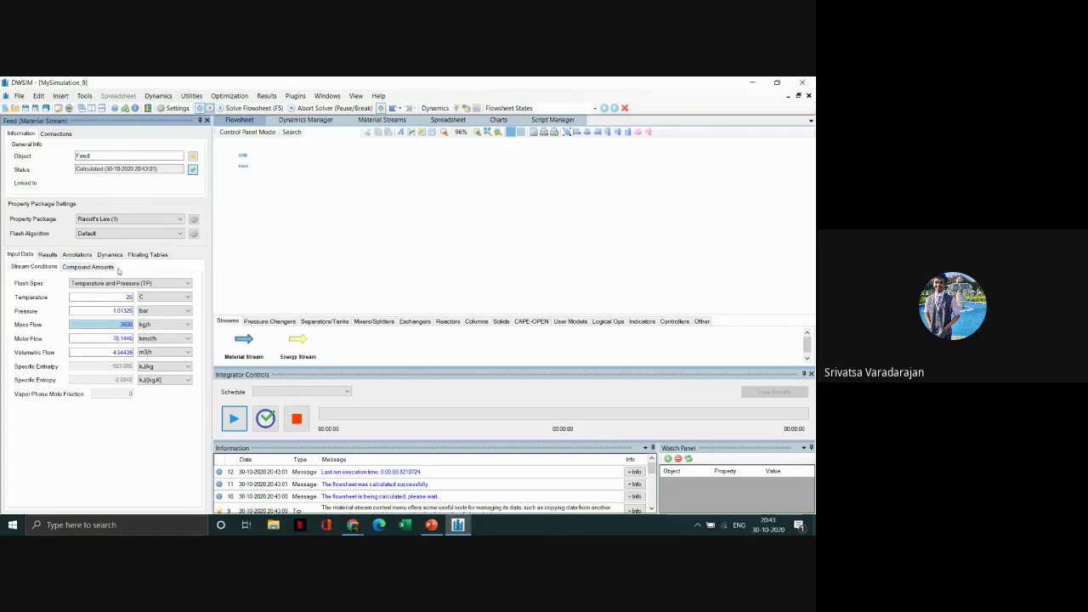
Check the given composition in the PowerPoint slide, then set Feed's mole fractions to Methanol 0.1, Ethanol 0.8 and 1-propanol 0.1 in DWSIM
left_click(88, 267)
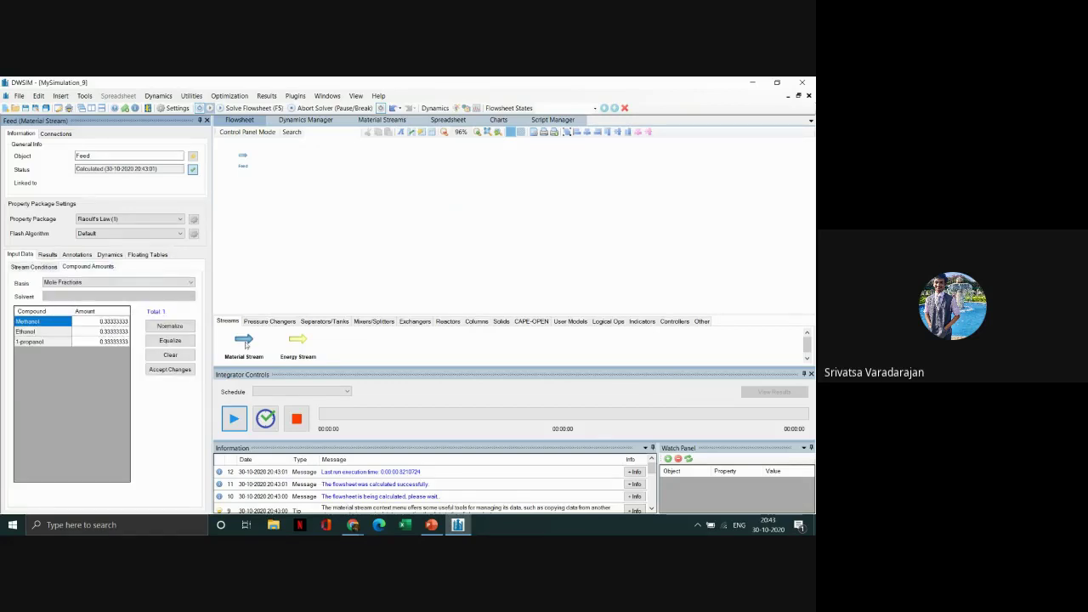
left_click(431, 524)
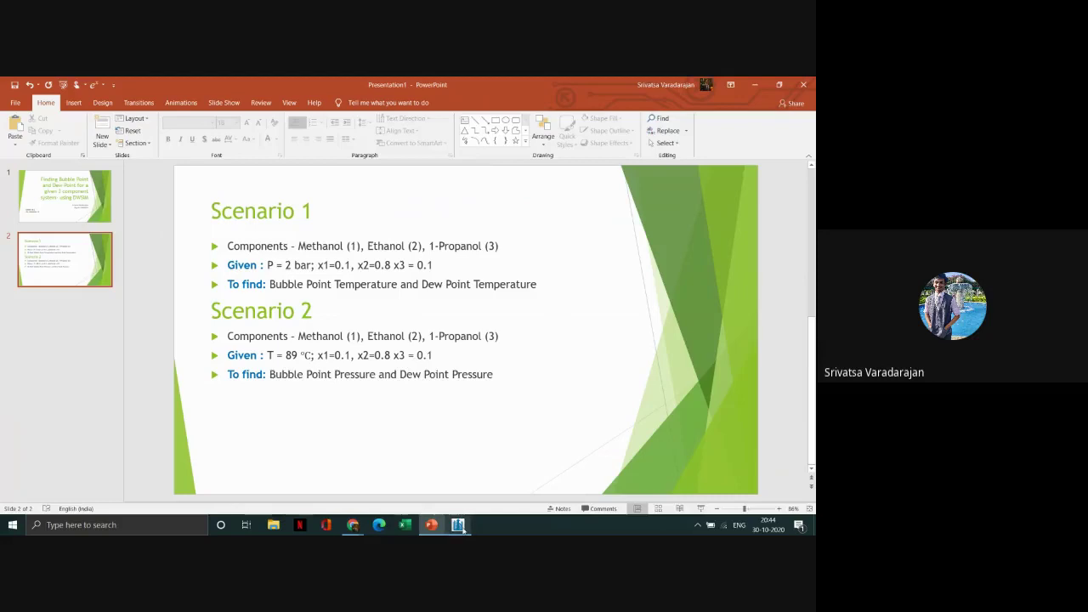
left_click(458, 524)
left_click(78, 322)
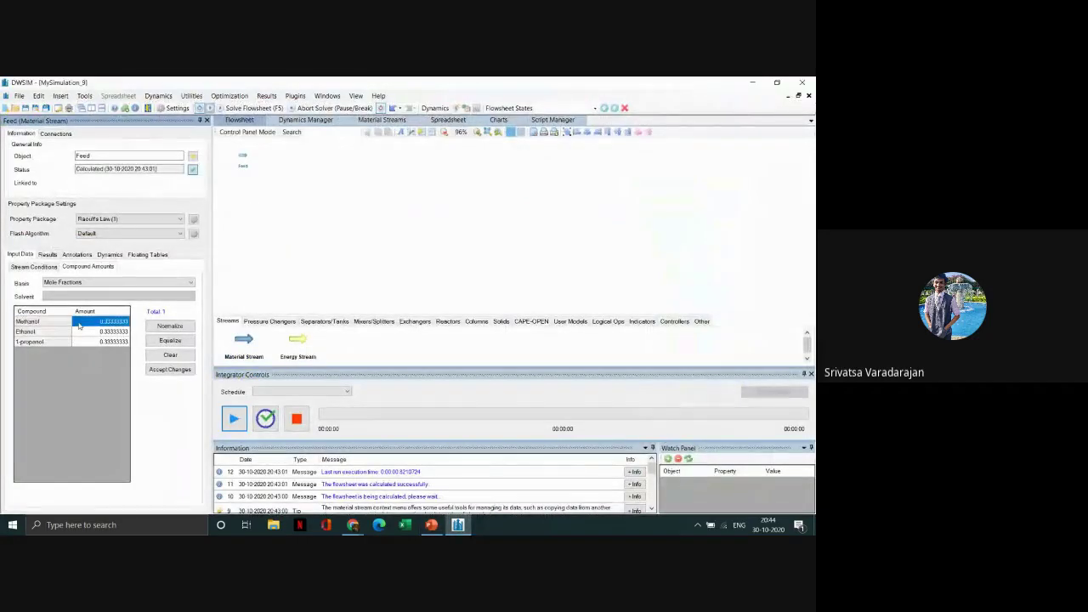
type("0.1")
key("Return")
type("0.8")
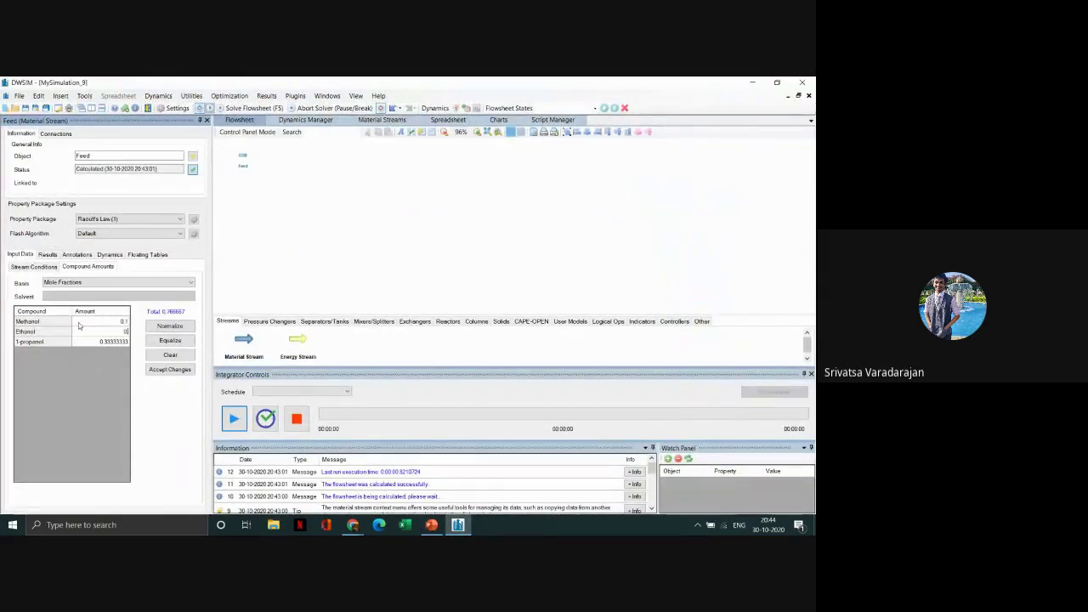
key("Return")
type("0.1")
key("Return")
left_click(162, 370)
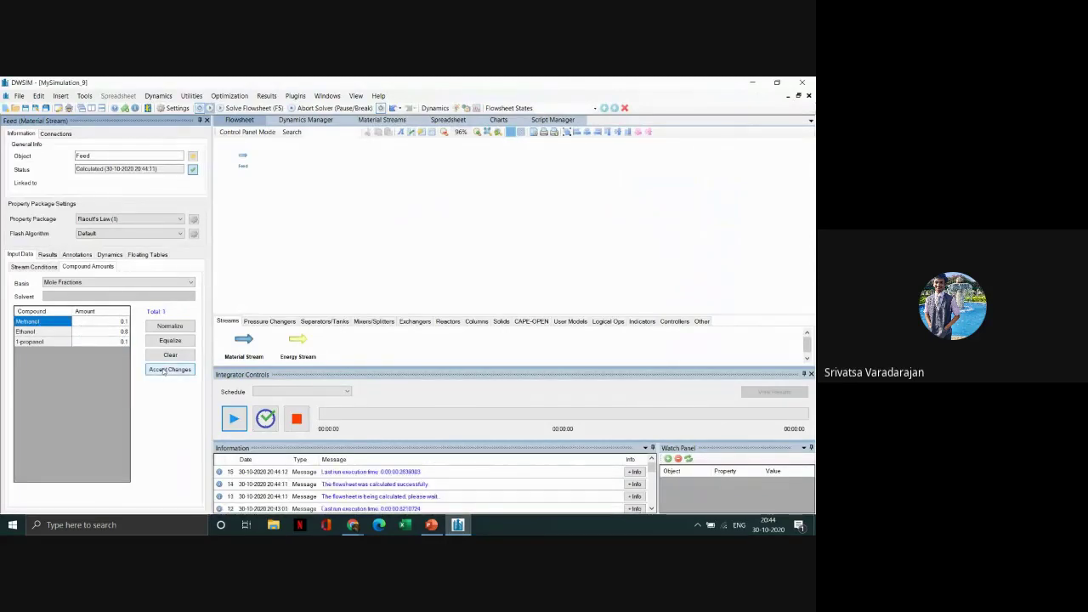
Set Feed's flash spec to Pressure and Vapor Fraction (PVF), check the given pressure in PowerPoint, and set it to 2 bar in DWSIM
left_click(44, 268)
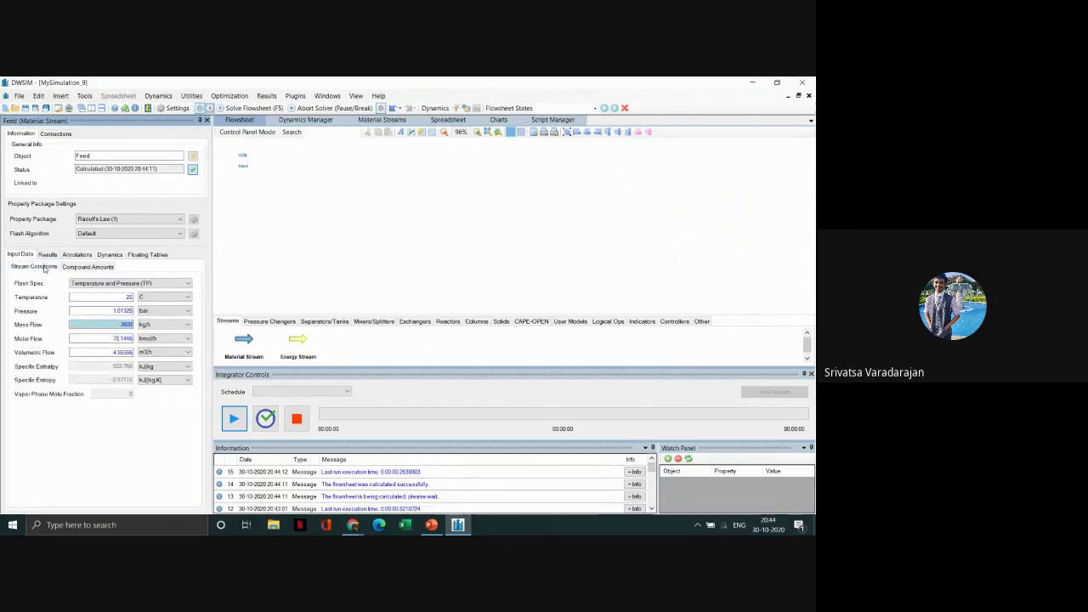
left_click(89, 282)
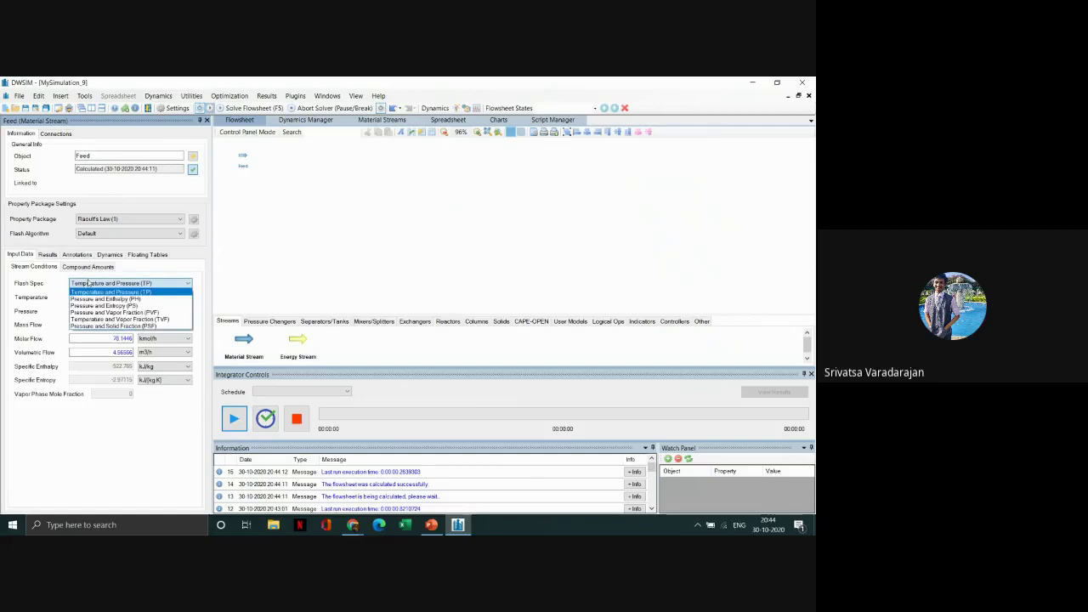
left_click(100, 313)
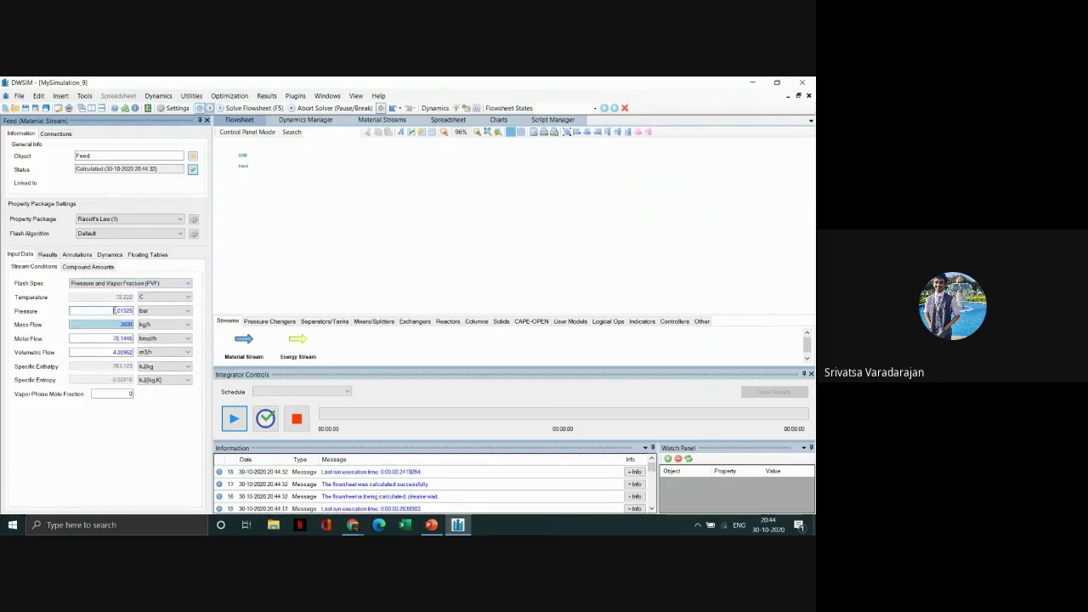
left_click(430, 525)
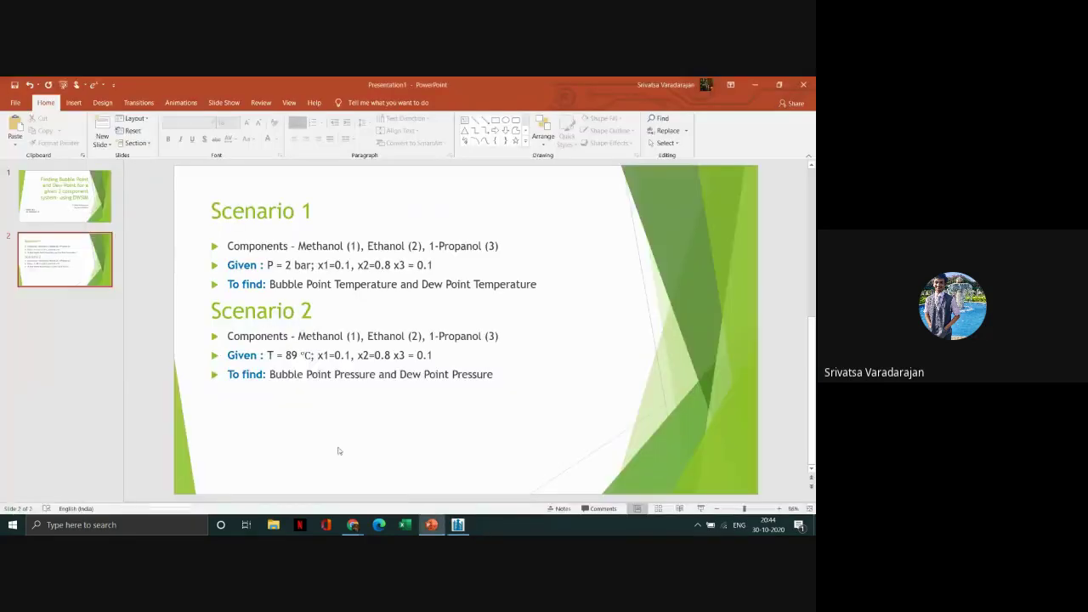
left_click(457, 525)
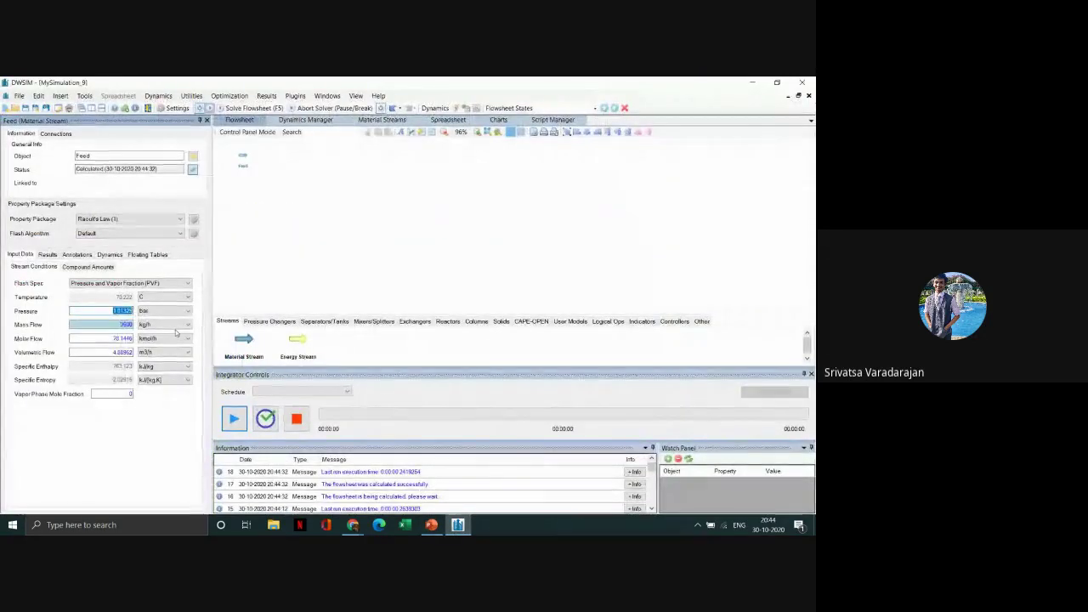
type("2")
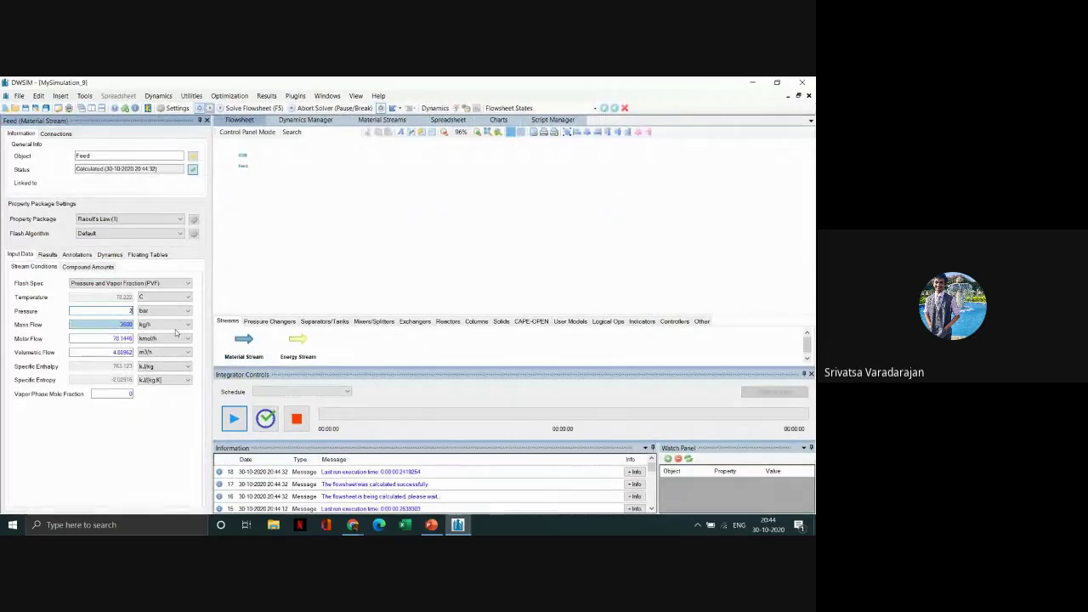
key("Return")
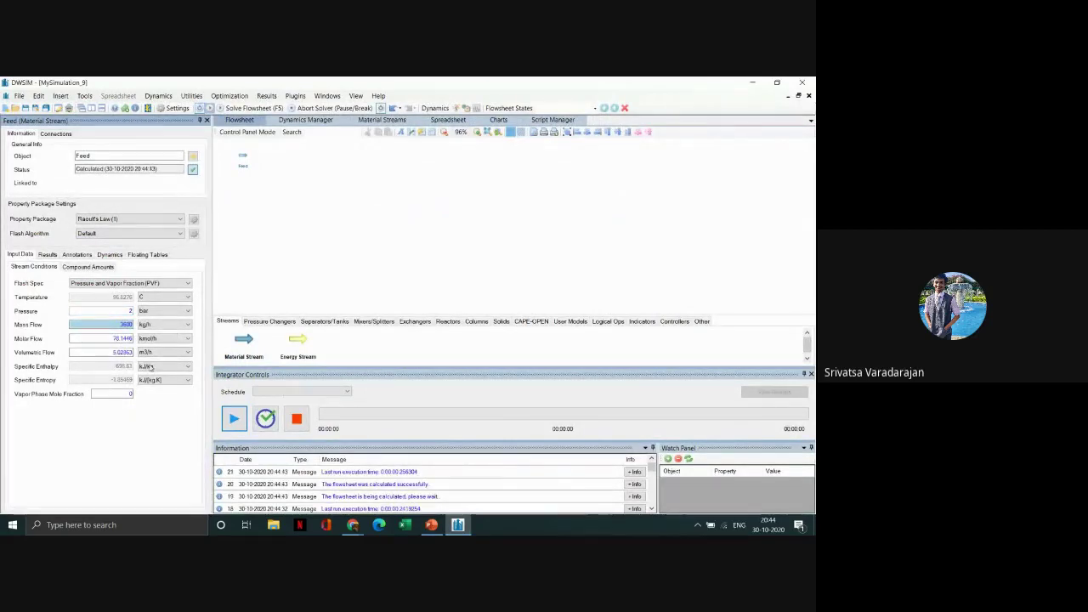
Set Feed's vapor phase mole fraction to 1 to calculate the dew point temperature
left_click(127, 394)
mouse_move(115, 299)
type("2")
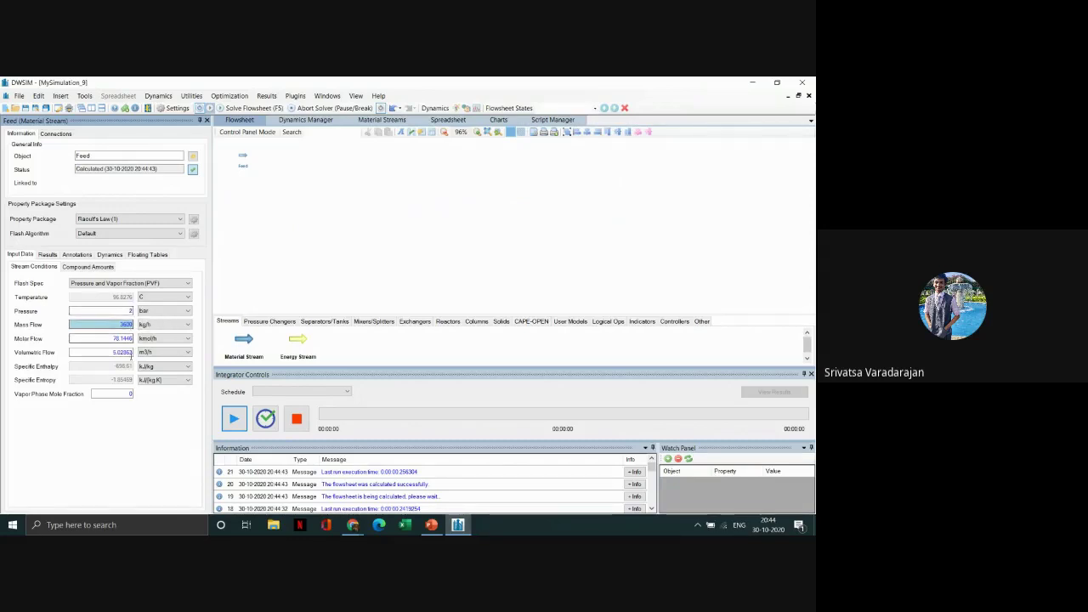
left_click(125, 397)
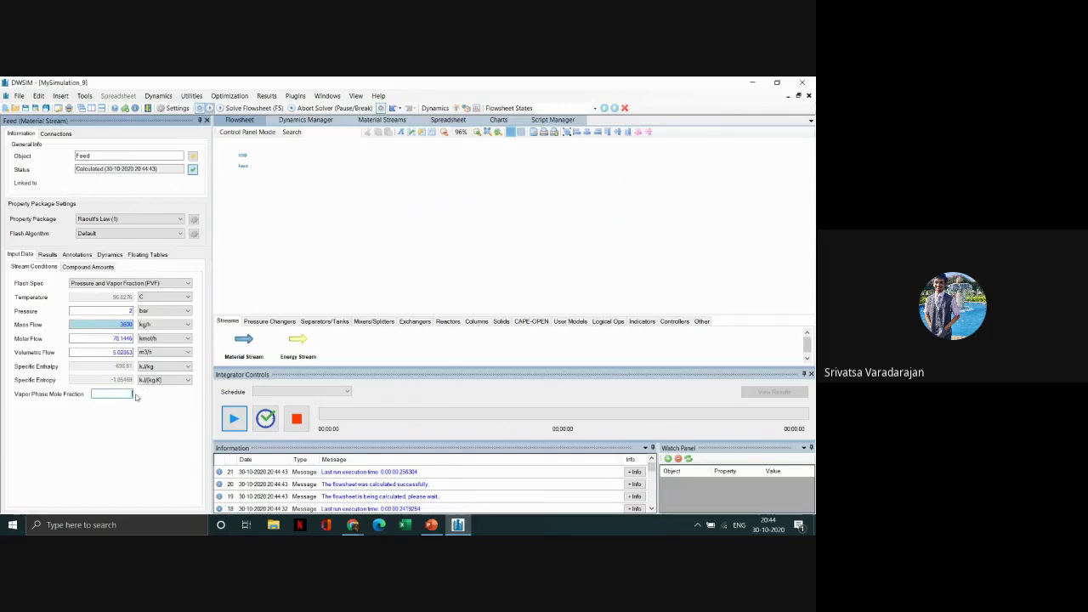
type("1")
key("Return")
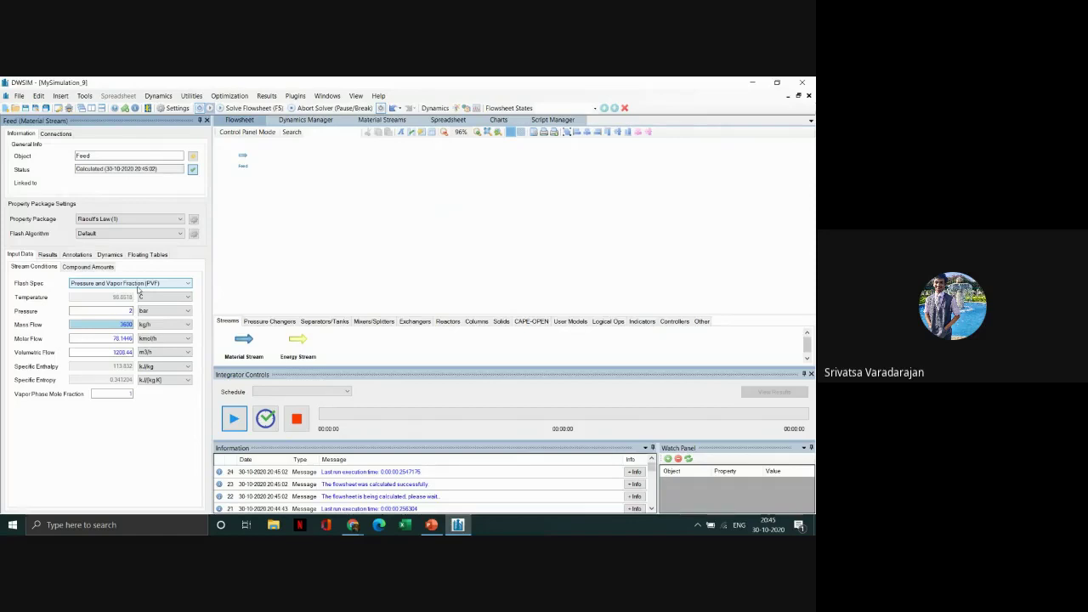
Check Scenario 2 in PowerPoint, then set Feed's flash spec to Temperature and Vapor Fraction (TVF) and temperature to 89 °C in DWSIM
left_click(432, 525)
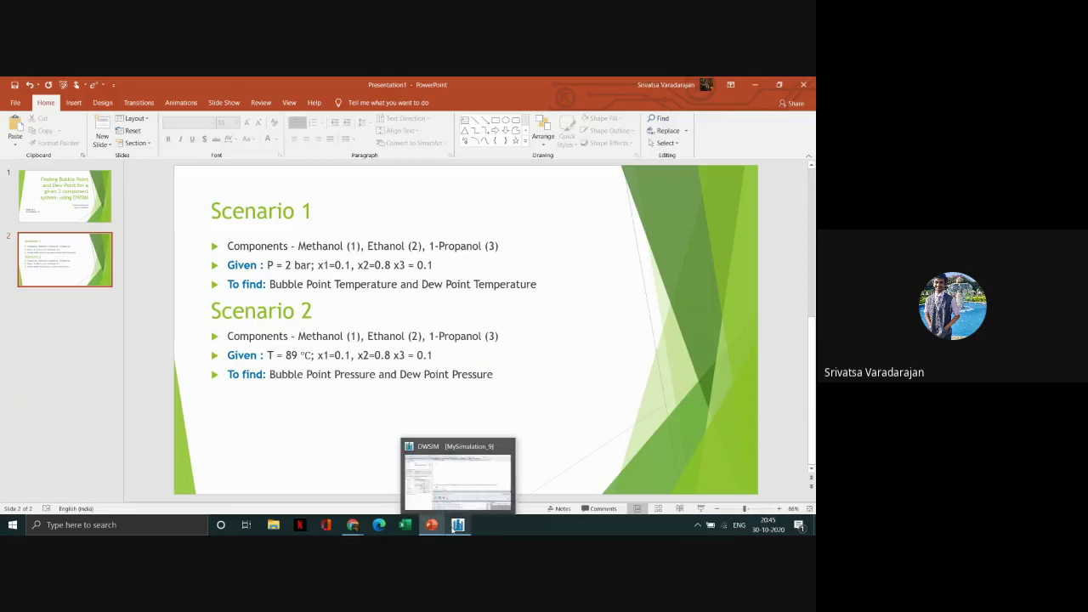
left_click(453, 527)
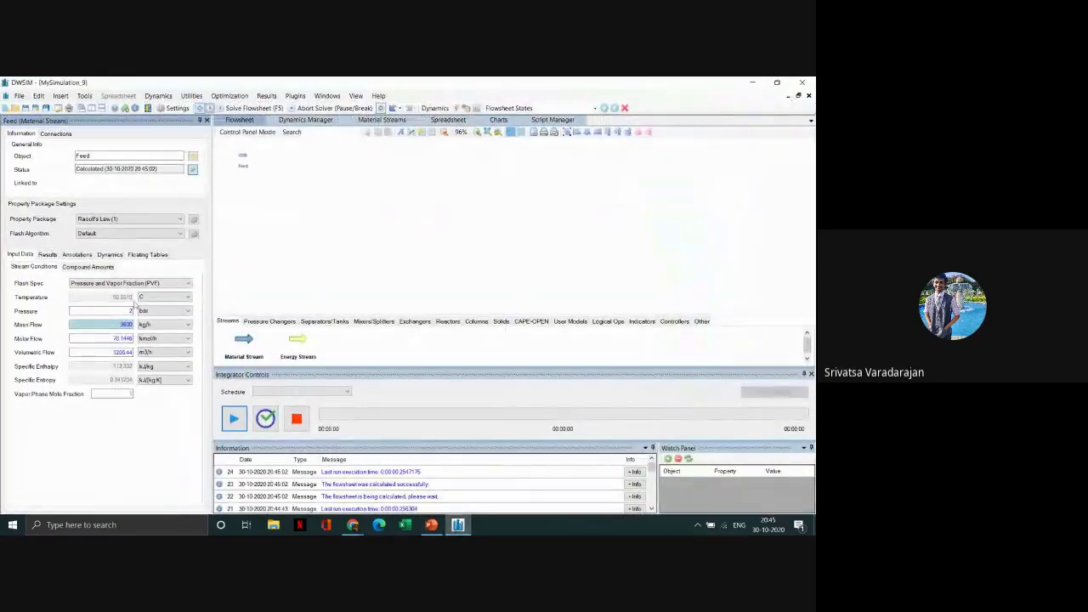
left_click(134, 285)
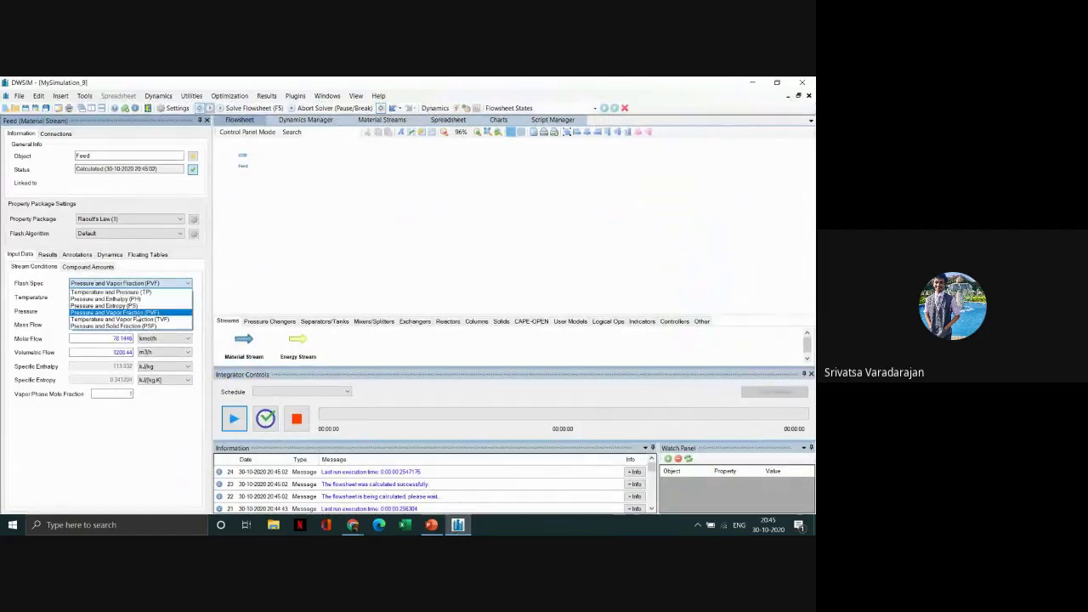
left_click(136, 318)
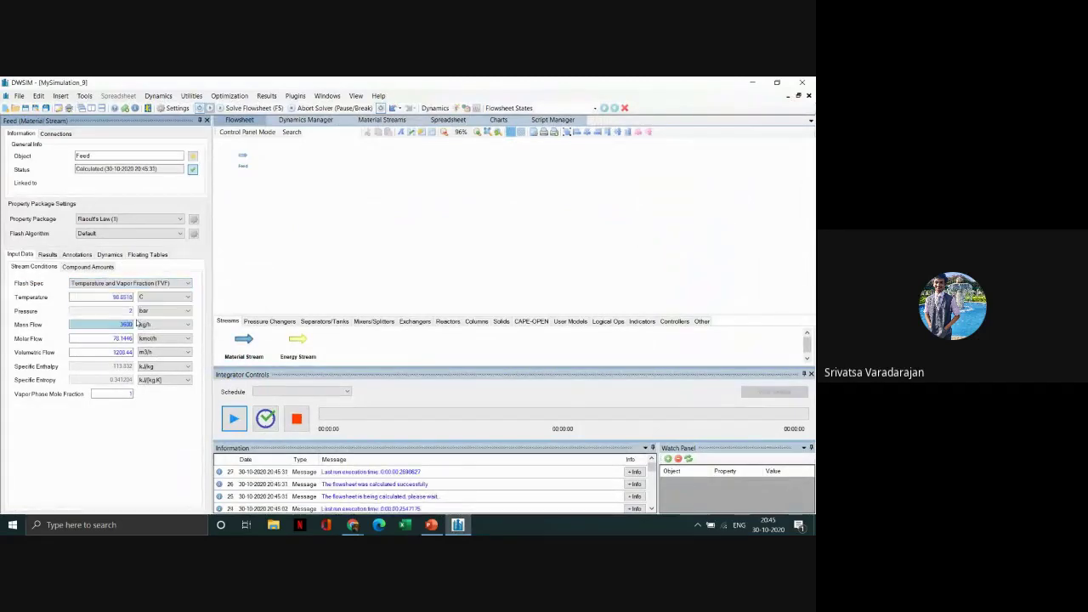
left_click_drag(111, 297, 137, 296)
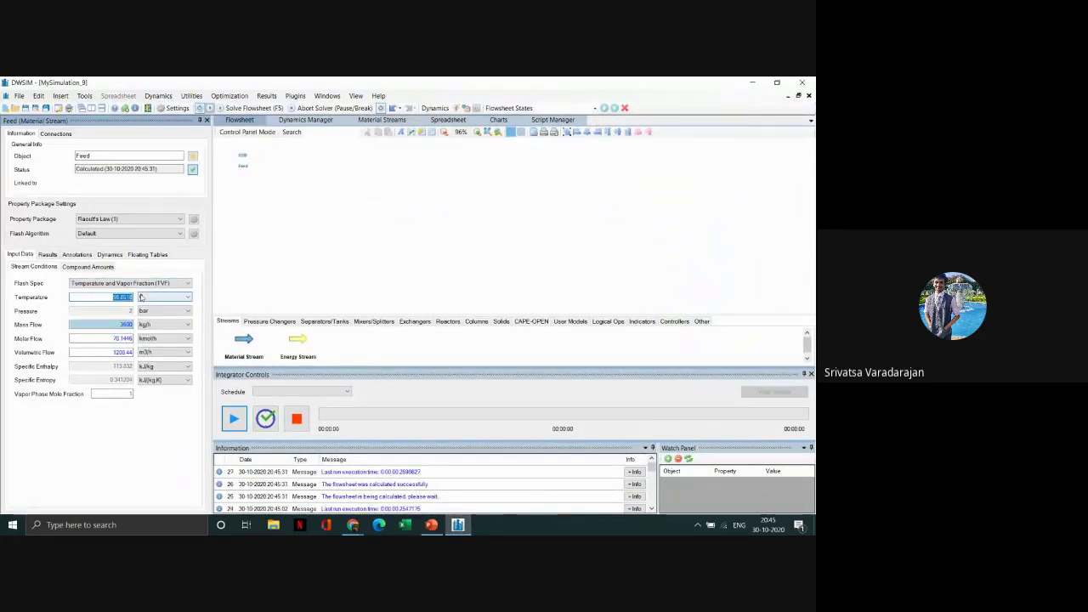
type("85")
key("Return")
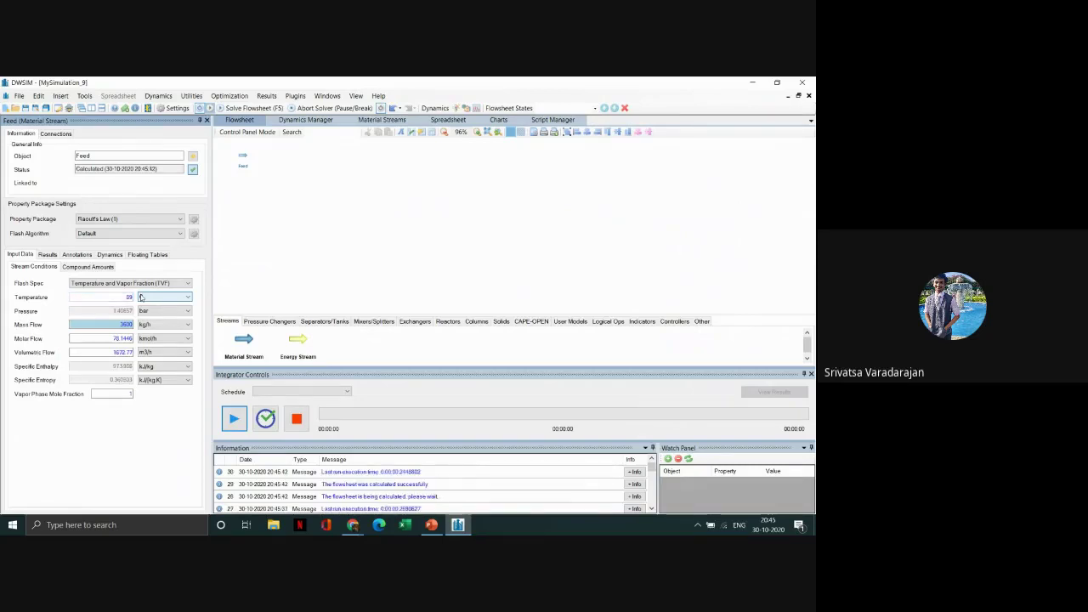
Set Feed's vapor phase mole fraction to 0 for the bubble point, viewing the pressure in other units before and after the change
left_click(141, 310)
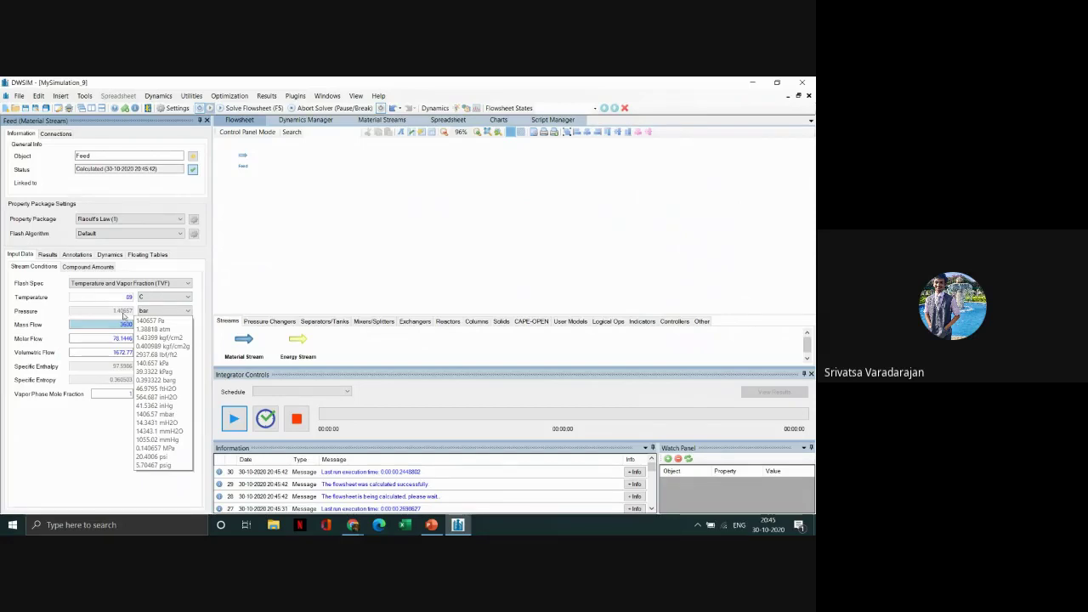
mouse_move(122, 385)
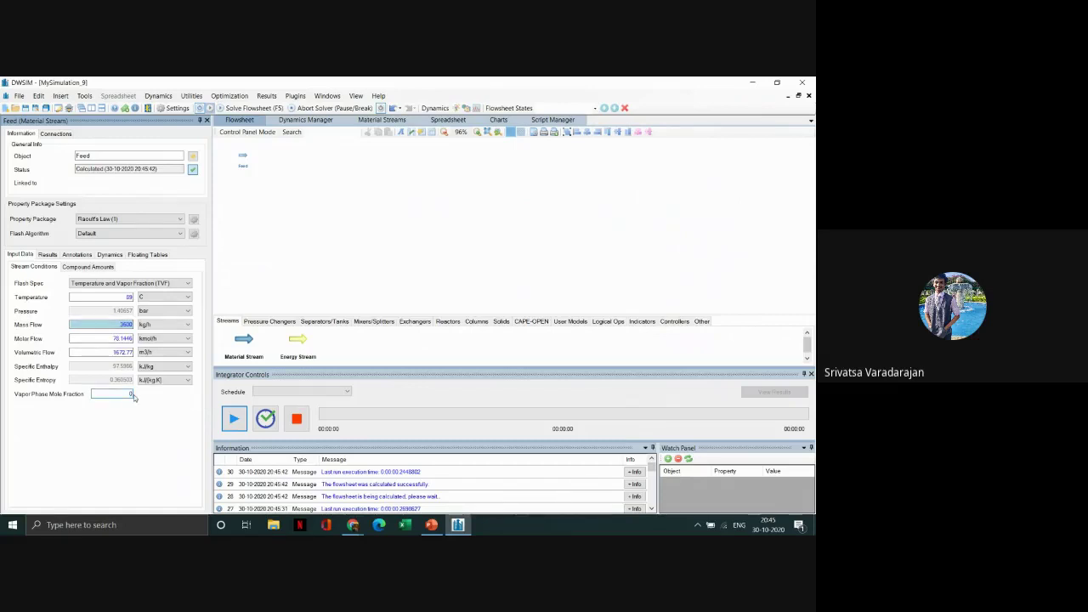
key("Return")
right_click(125, 315)
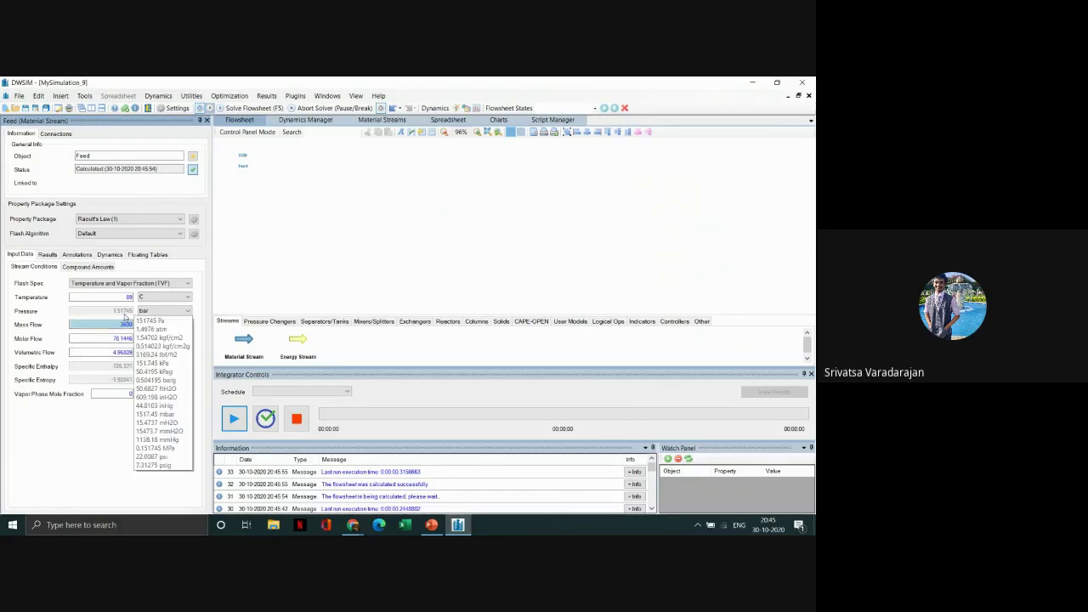
left_click(144, 316)
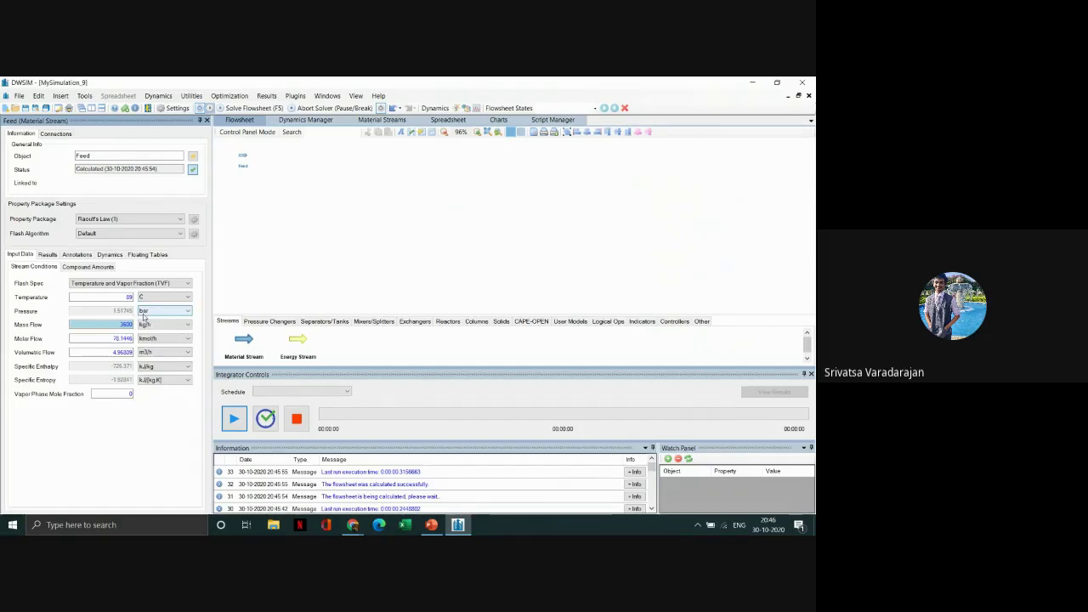
left_click(434, 526)
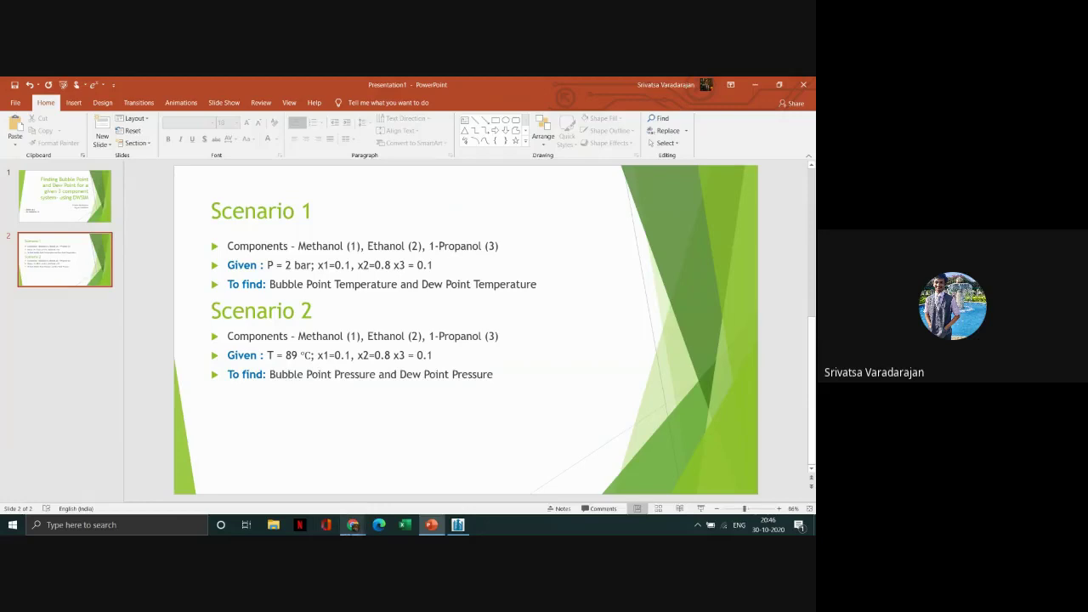
mouse_move(353, 524)
left_click(309, 487)
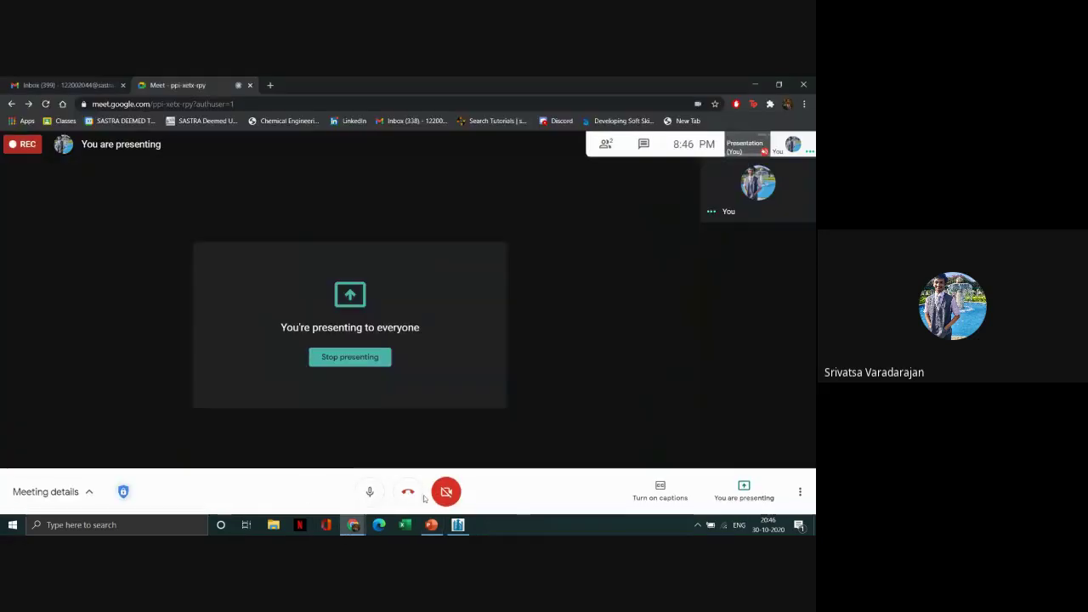